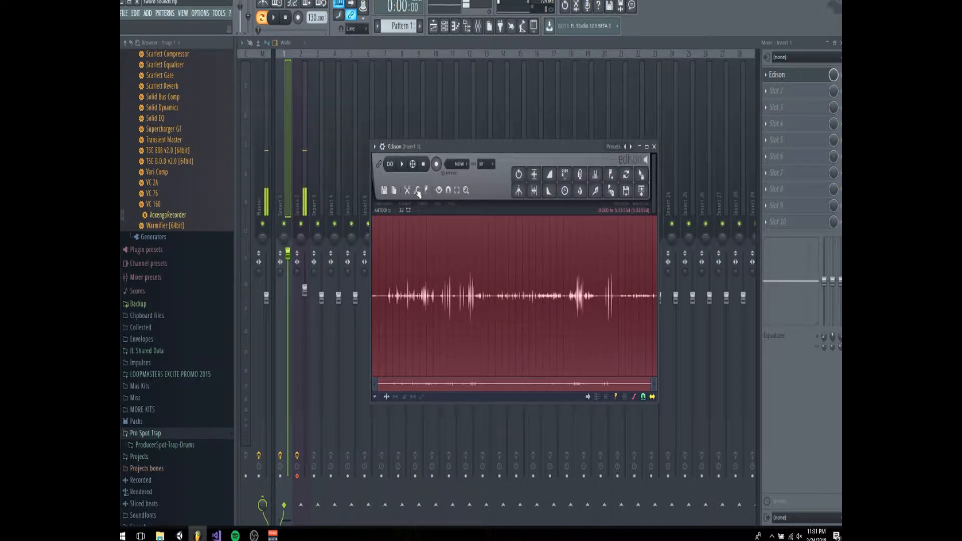
Play the recorded take in Edison and locate where the first usable sound begins.
left_click(389, 290)
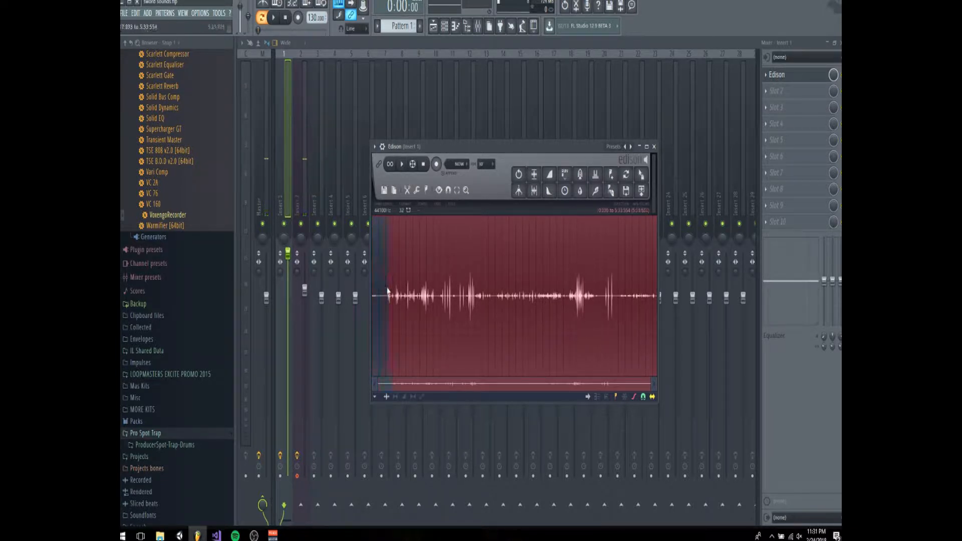
left_click(402, 165)
left_click_drag(384, 301, 387, 315)
scroll(387, 320, "up", 4)
left_click_drag(486, 315, 488, 315)
scroll(488, 316, "up", 4)
scroll(379, 313, "down", 2)
left_click(445, 308)
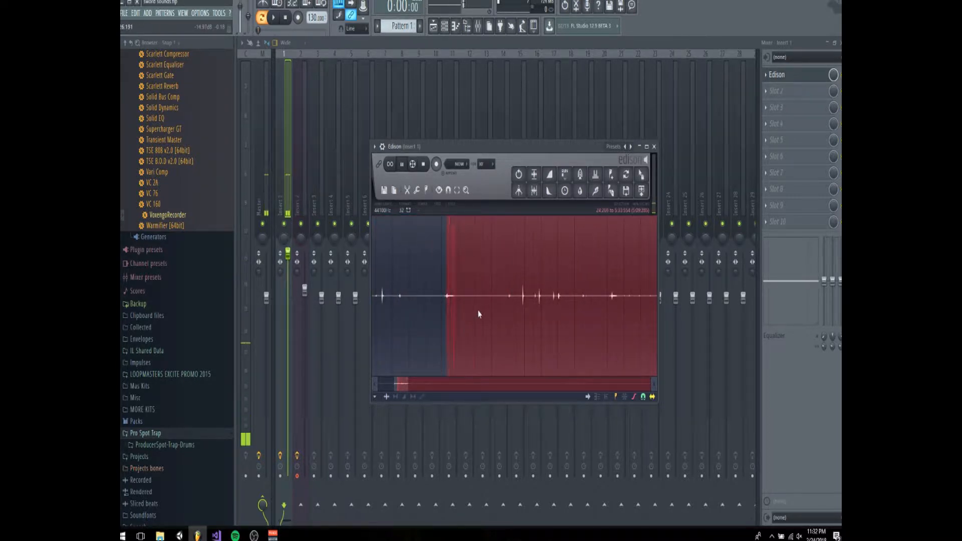
Delete the part of the recording before the first usable sound and play the trimmed take.
scroll(444, 320, "down", 2)
left_click_drag(516, 323, 538, 327)
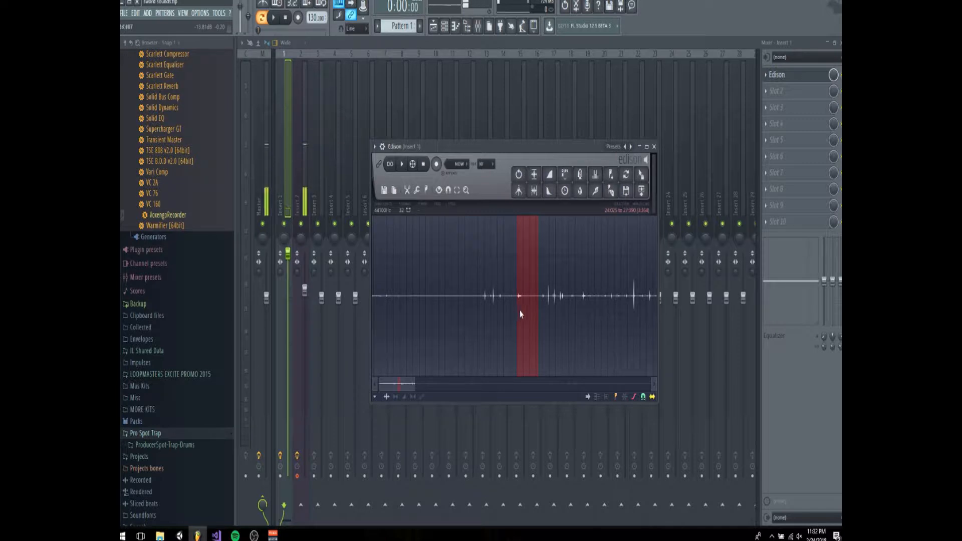
left_click_drag(516, 322, 283, 339)
key("Delete")
key("space")
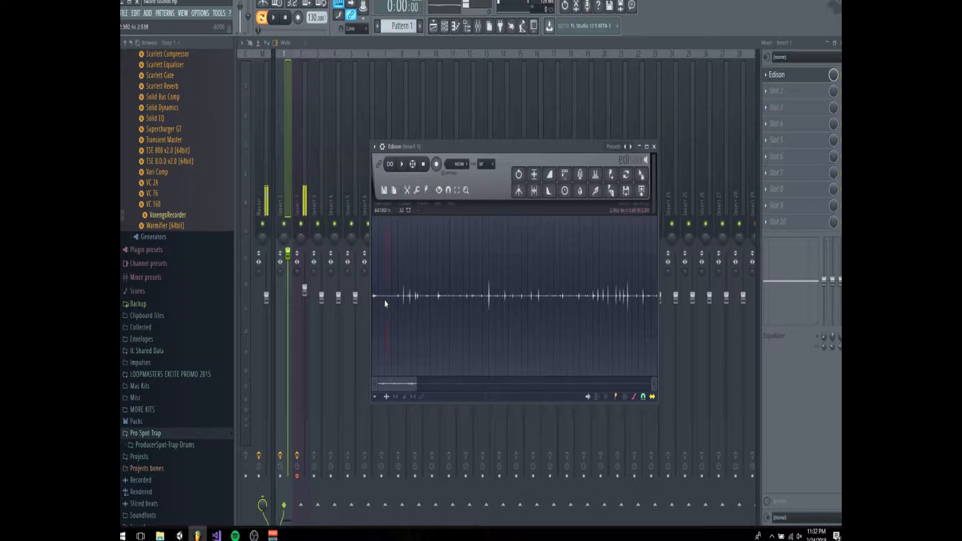
Select the usable stretch from the start of the recording and send it to the playlist as an audio clip.
left_click_drag(383, 303, 496, 338)
left_click_drag(501, 303, 349, 320)
left_click_drag(629, 331, 640, 329)
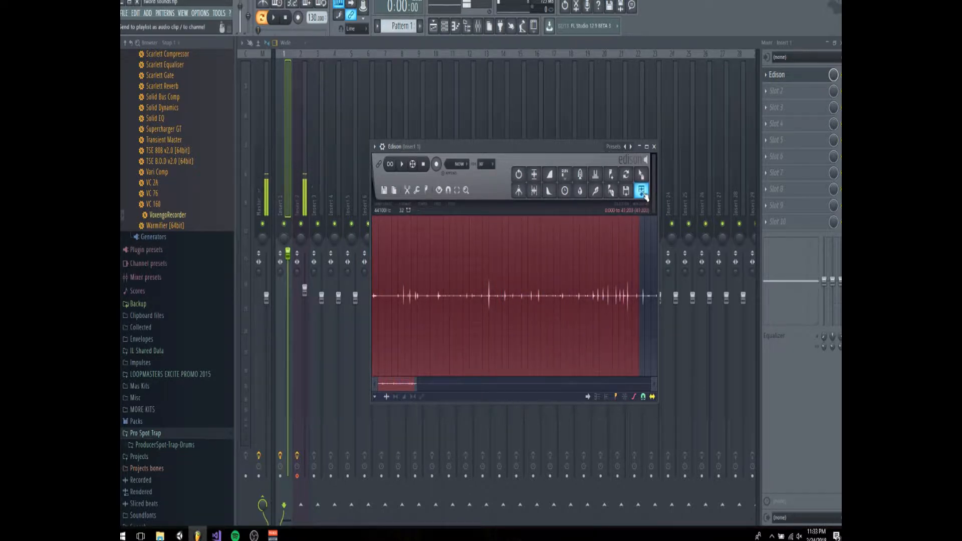
left_click_drag(640, 297, 257, 324)
left_click_drag(461, 387, 399, 394)
mouse_move(373, 339)
left_mouse_down()
mouse_move(449, 331)
mouse_move(379, 346)
left_mouse_up()
left_click_drag(418, 388, 559, 378)
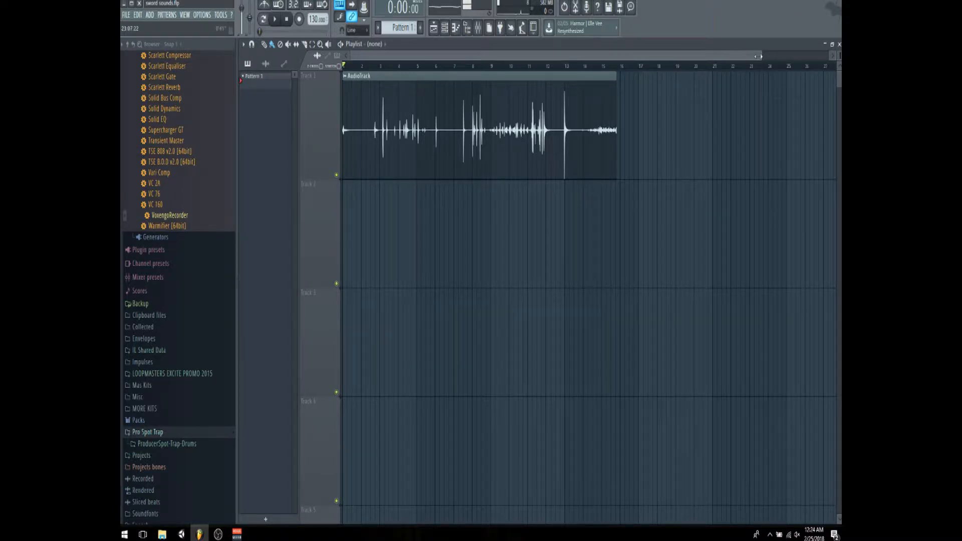
Play the AudioTrack clip on track 1 of the playlist from the beginning.
left_click_drag(760, 56, 691, 56)
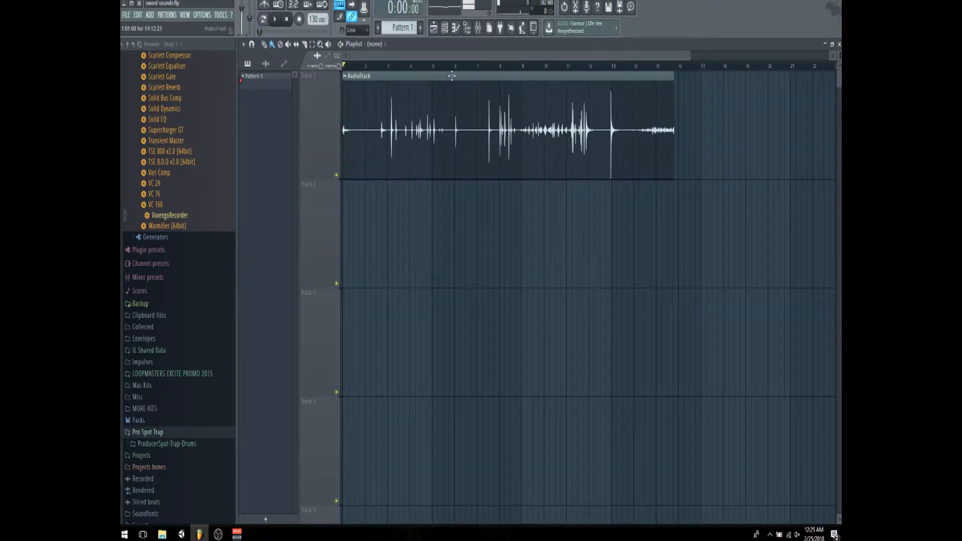
left_click(276, 22)
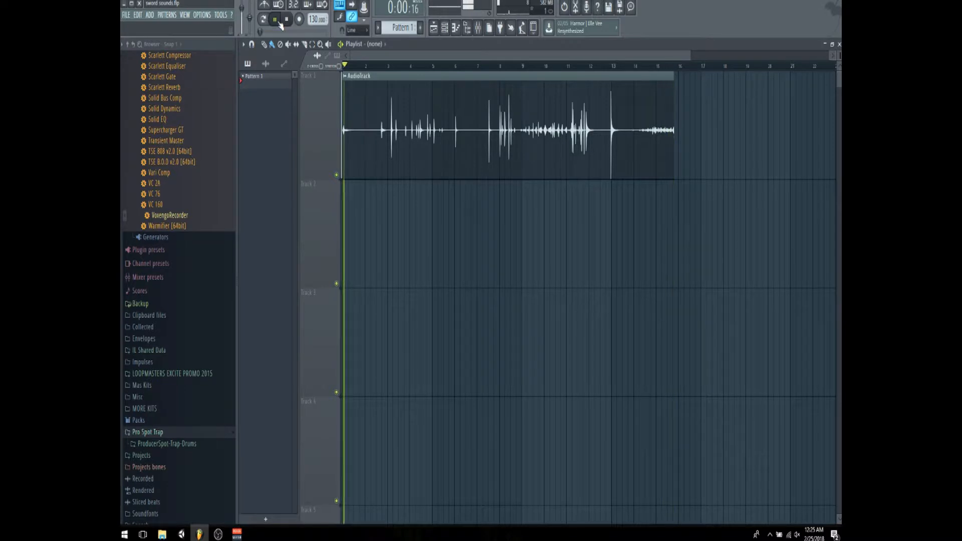
key("space")
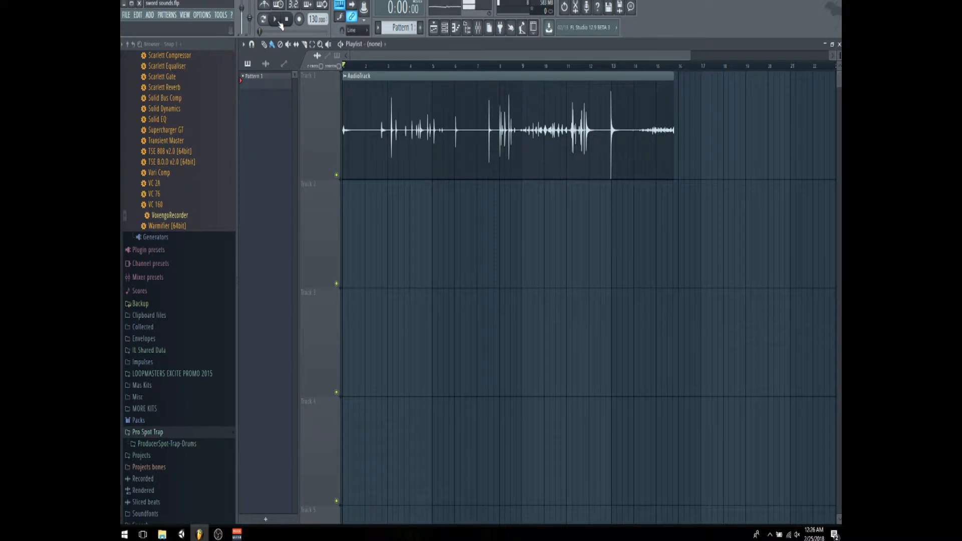
Duplicate the full AudioTrack clip onto track 2 and mute track 1.
left_click_drag(399, 116, 359, 123)
left_click_drag(374, 153, 334, 240)
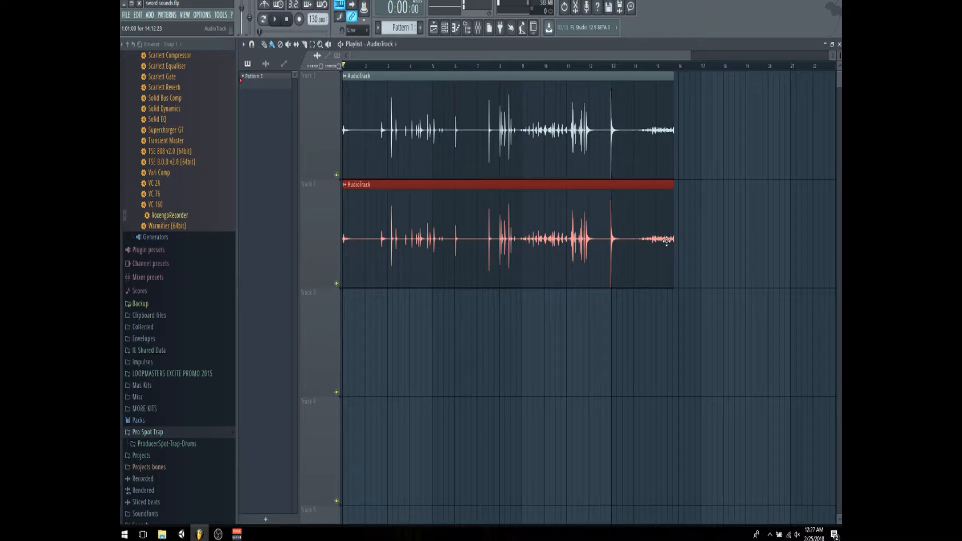
left_click(337, 175)
Trim the track 2 copy to the quiet sounds at the recording's end, align it with bar 1 and play it.
mouse_move(347, 264)
left_mouse_down()
mouse_move(659, 263)
mouse_move(678, 254)
mouse_move(464, 253)
mouse_move(342, 268)
left_mouse_up()
right_click(677, 254)
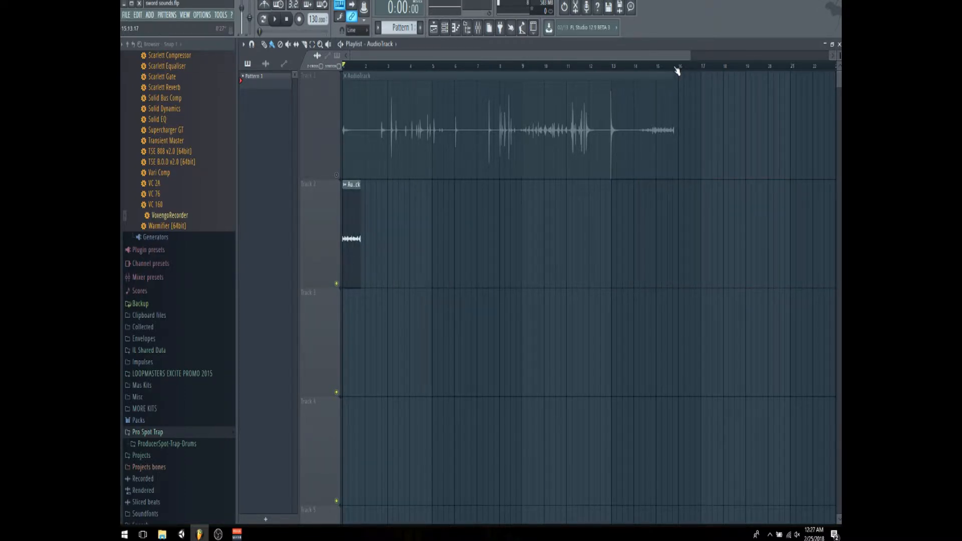
left_click_drag(690, 51, 365, 108)
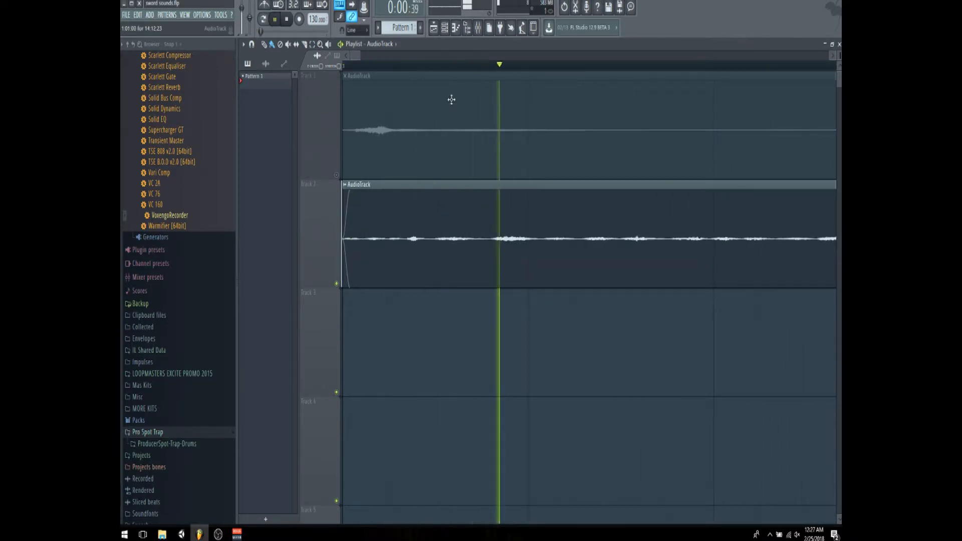
key("space")
key("space")
left_click_drag(359, 56, 435, 57)
key("space")
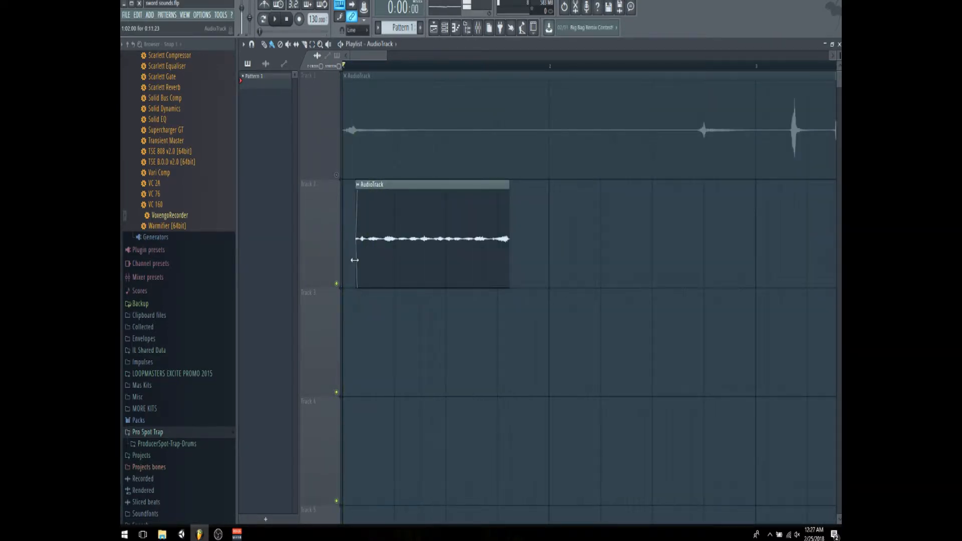
left_click_drag(354, 260, 337, 270)
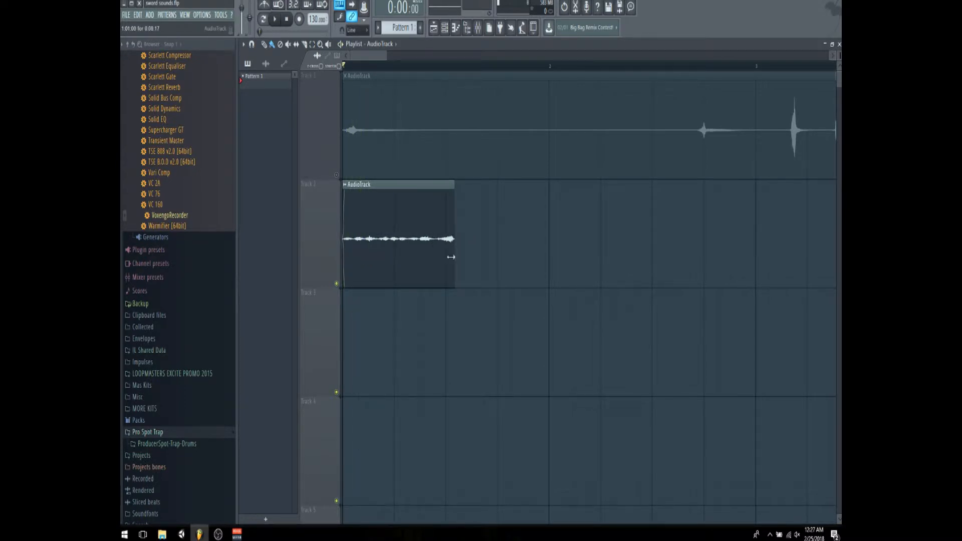
Copy the trimmed clip onto a muted track 3 and shorten the track 2 clip to its first sound.
left_click_drag(411, 260, 350, 338)
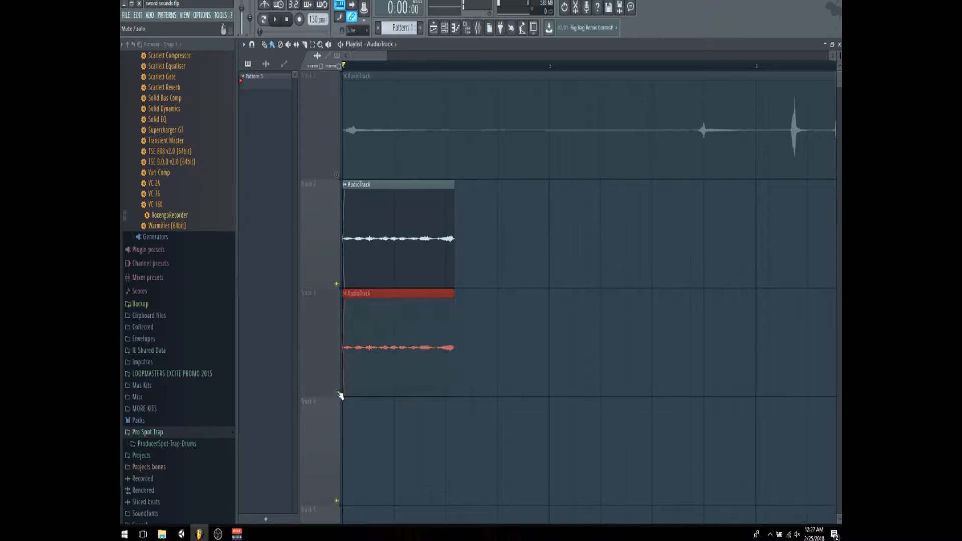
left_click_drag(447, 253, 440, 261)
key("space")
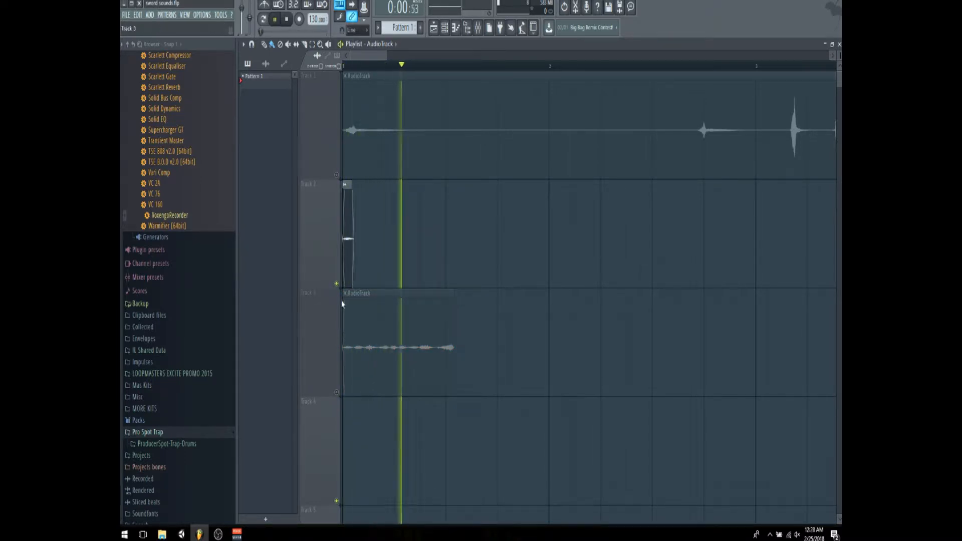
key("space")
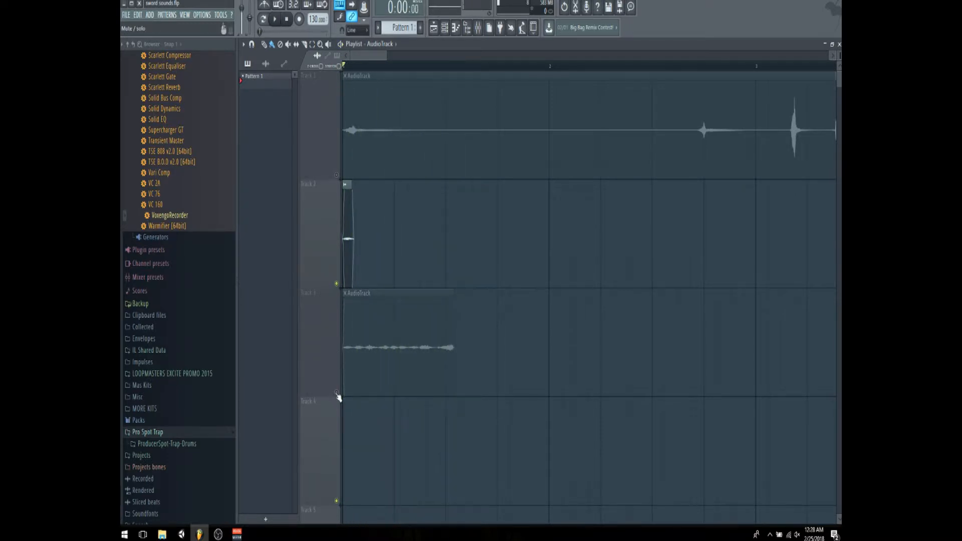
Unmute track 3, mute track 2, and trim the start of the track 3 clip to the next sound.
left_click(336, 393)
left_click(337, 284)
key("space")
key("space")
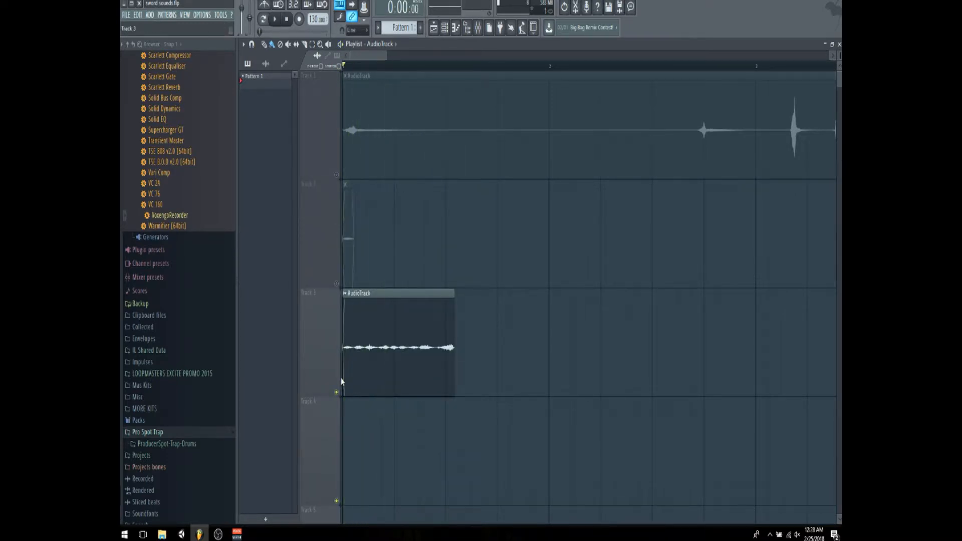
mouse_move(342, 378)
left_mouse_down()
mouse_move(358, 377)
mouse_move(346, 370)
left_mouse_up()
key("space")
key("space")
key("space")
key("space")
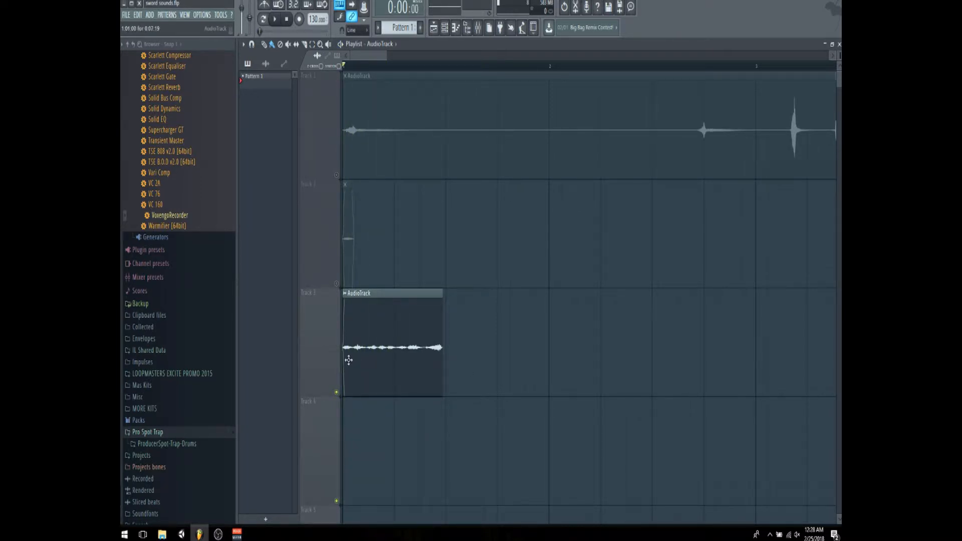
Shorten the track 3 clip to one brief sound and check it by playback.
mouse_move(346, 360)
left_mouse_down()
mouse_move(366, 369)
mouse_move(415, 361)
mouse_move(354, 358)
left_mouse_up()
key("space")
key("space")
key("space")
key("space")
Unmute track 2 and place a longer copy of the clip on track 4, shifting its audio to the following sound.
left_click(336, 284)
left_click(378, 449)
left_click_drag(419, 457, 436, 466)
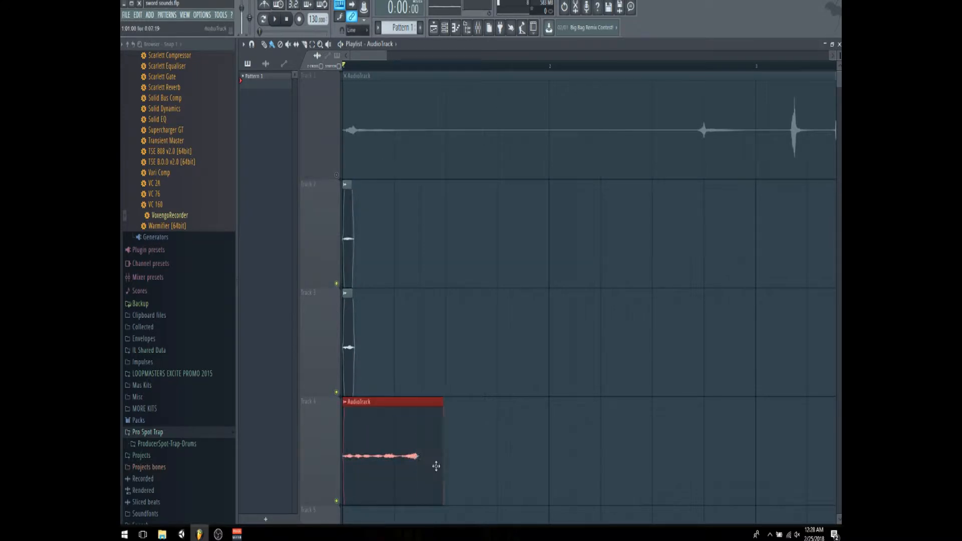
Trim the track 4 clip down to a very short single sound at bar 1 and play it.
mouse_move(342, 470)
left_mouse_down()
mouse_move(401, 479)
mouse_move(342, 475)
mouse_move(375, 473)
mouse_move(358, 475)
left_mouse_up()
key("space")
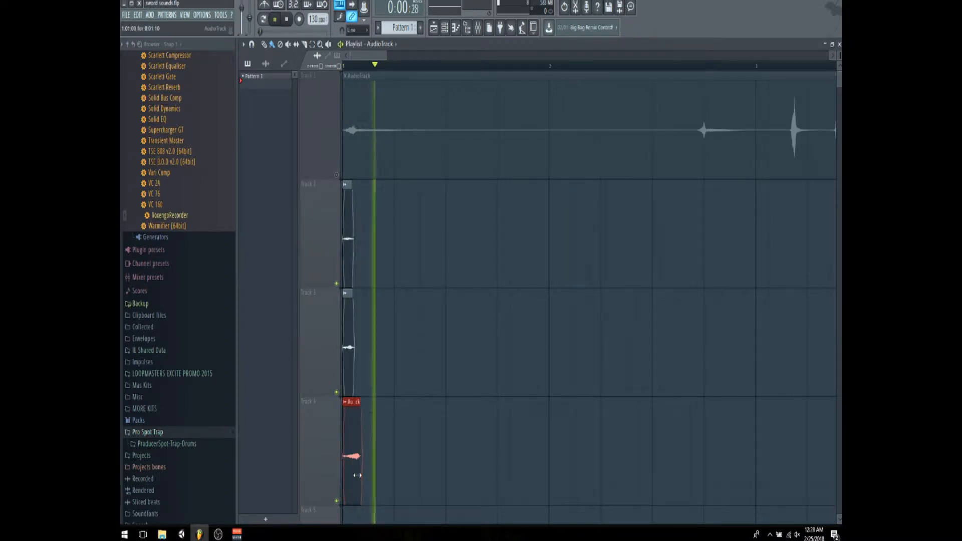
key("space")
left_click_drag(359, 473, 347, 473)
key("space")
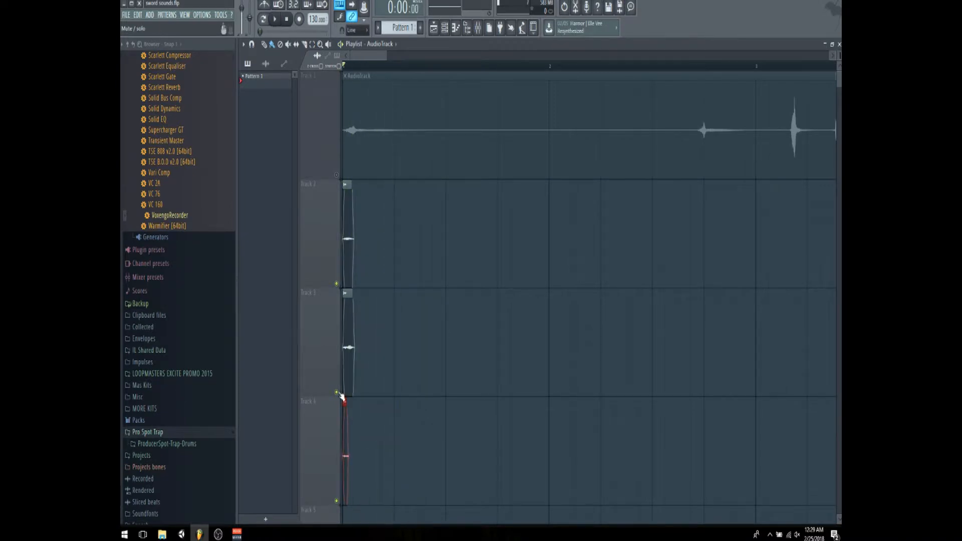
key("space")
key("space")
key("space")
Unmute track 1 and replay the opening sound of the full recording together with the short clips.
left_click(337, 175)
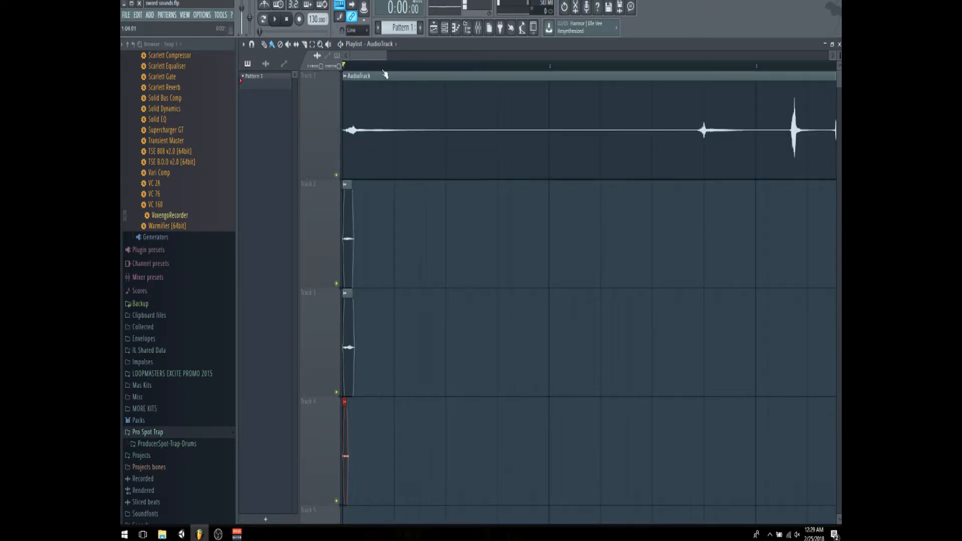
scroll(362, 185, "down", 3)
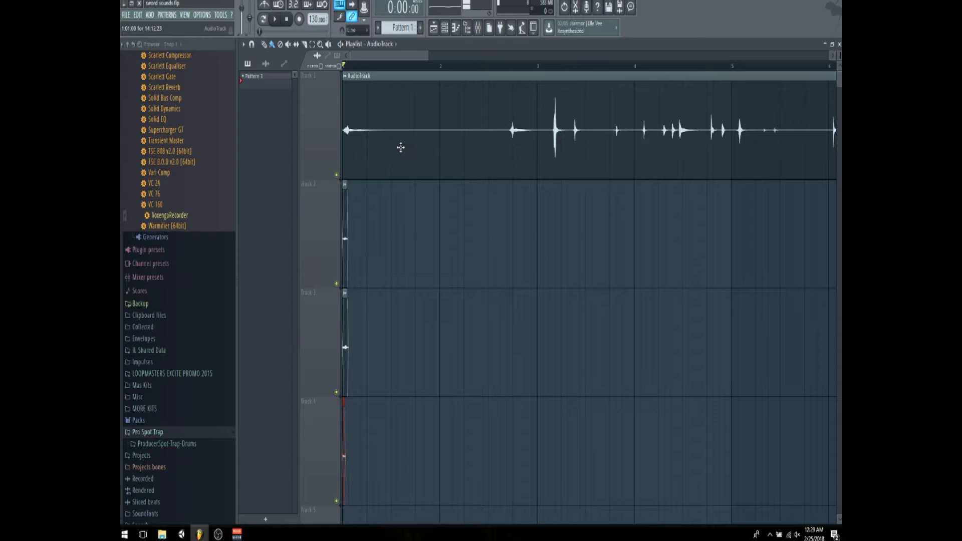
key("space")
key("space")
key("space")
key("space")
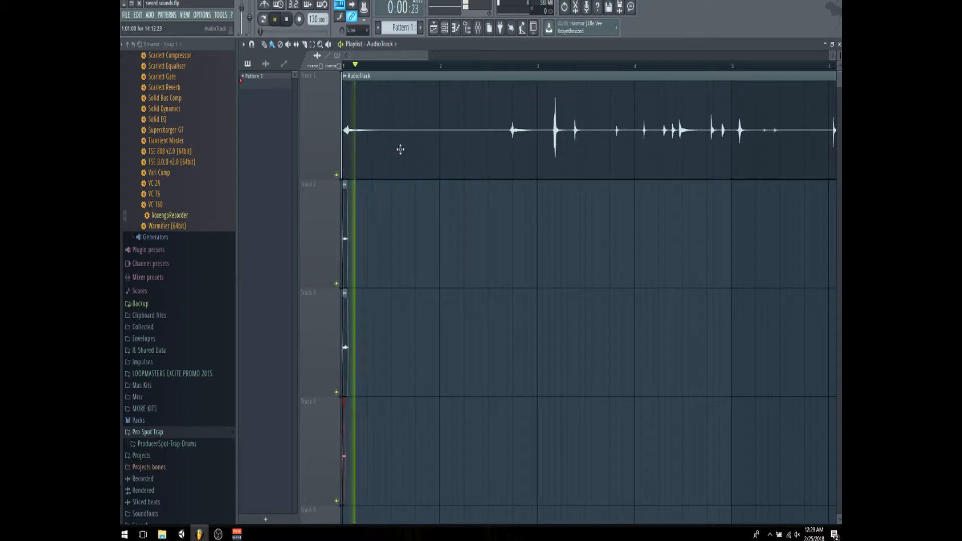
key("space")
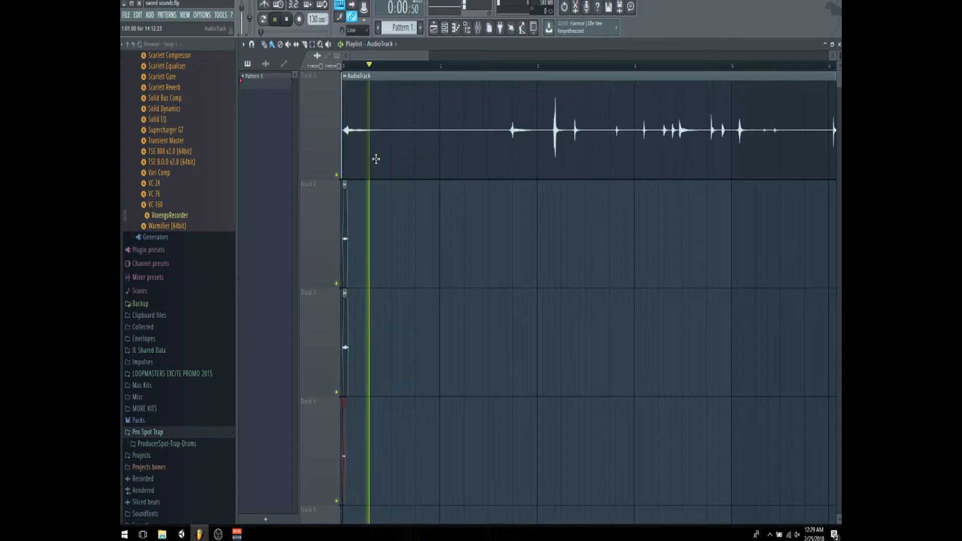
key("space")
key("space")
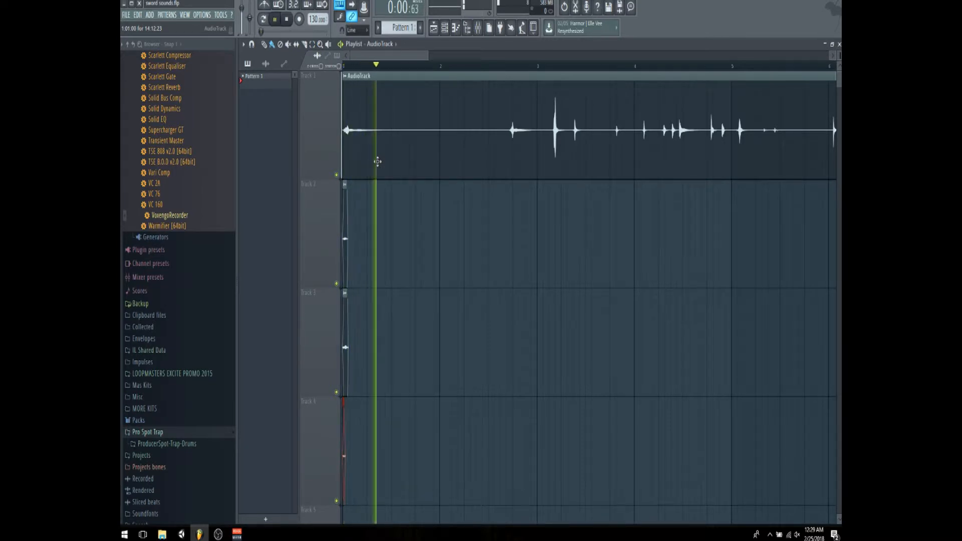
key("space")
key("space")
key("space")
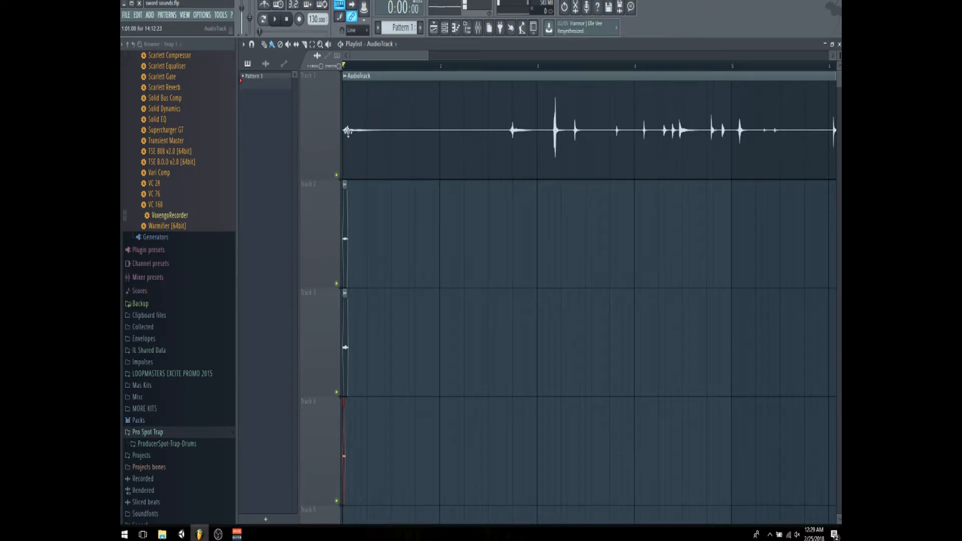
Mute tracks 1 to 4 and place a copy of the full AudioTrack clip on an unmuted track 5.
scroll(381, 242, "down", 3)
scroll(341, 125, "up", 3)
scroll(334, 170, "down", 4)
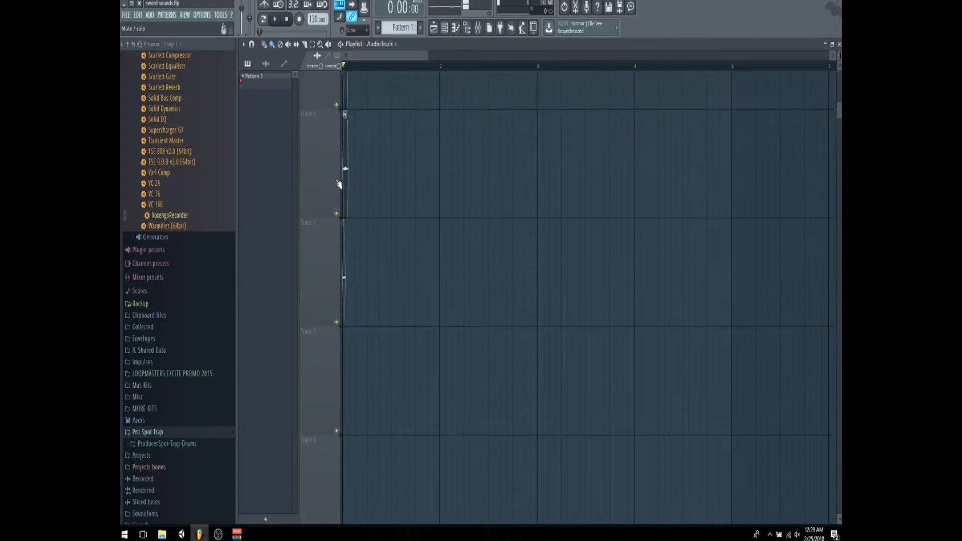
scroll(342, 181, "up", 4)
left_click(336, 176)
left_click(336, 283)
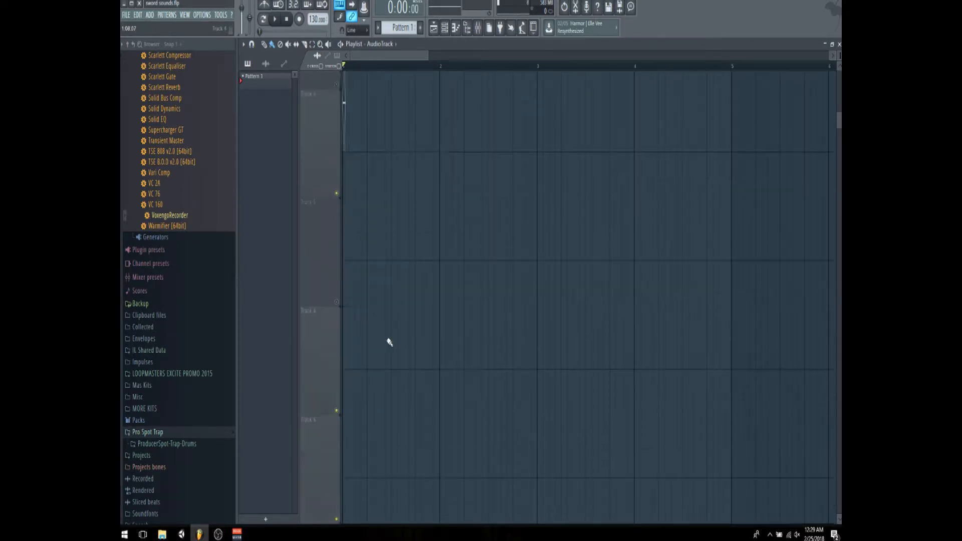
left_click(336, 392)
scroll(354, 326, "down", 4)
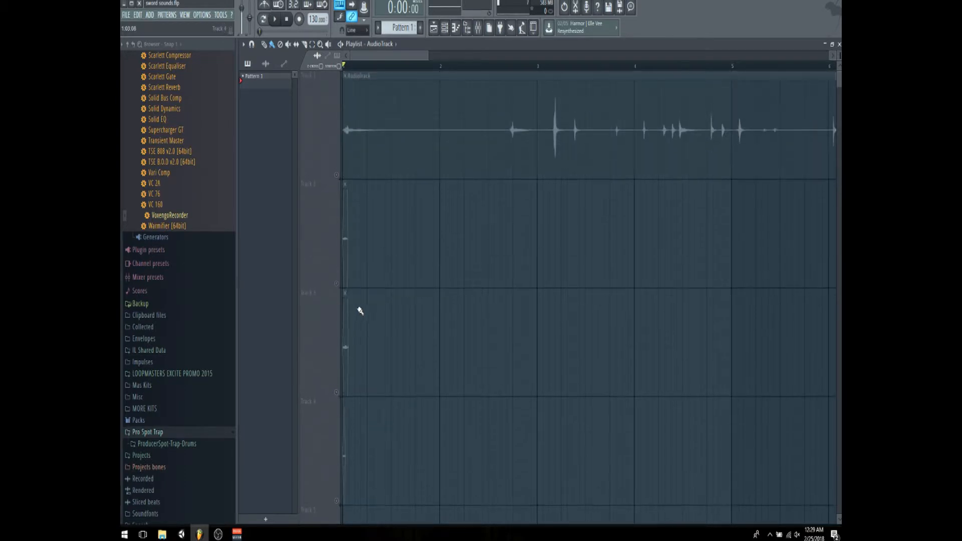
scroll(361, 250, "up", 3)
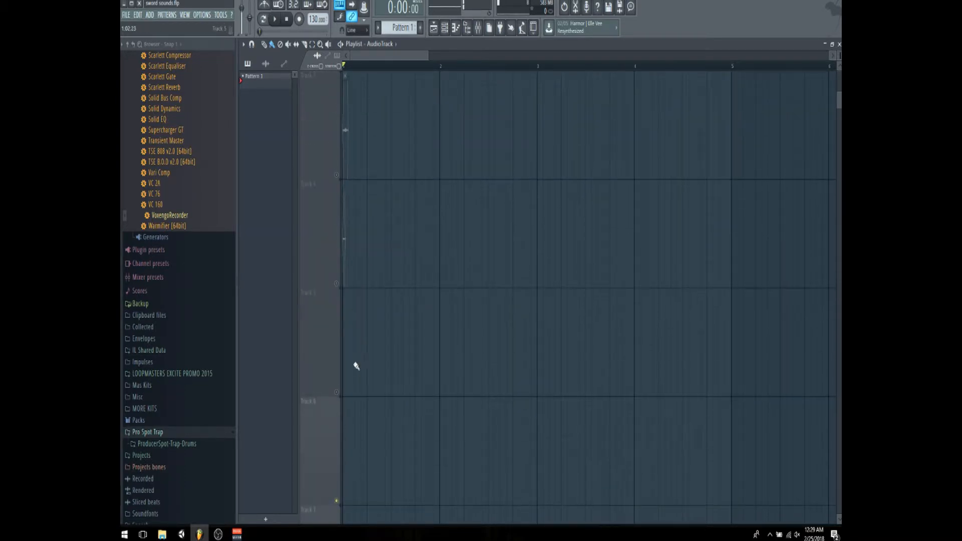
left_click(336, 393)
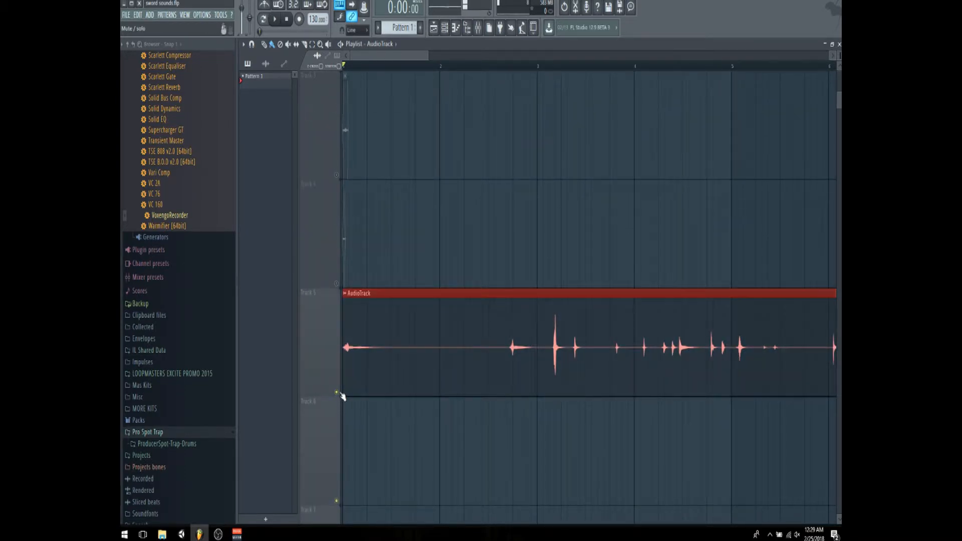
Play the track 5 clip and trim its start to the recording's second sound, aligned with bar 1.
key("space")
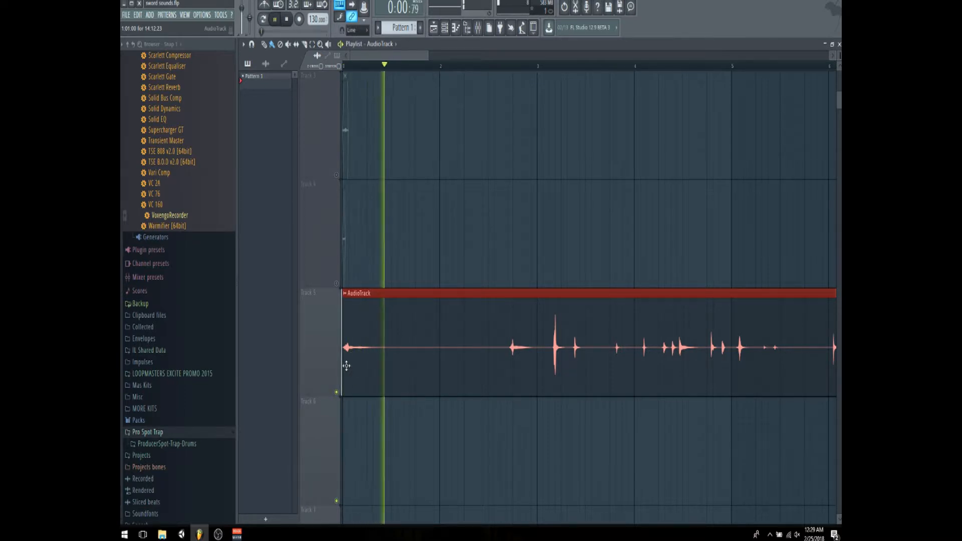
mouse_move(344, 387)
left_mouse_down()
mouse_move(501, 385)
mouse_move(449, 372)
mouse_move(342, 376)
left_mouse_up()
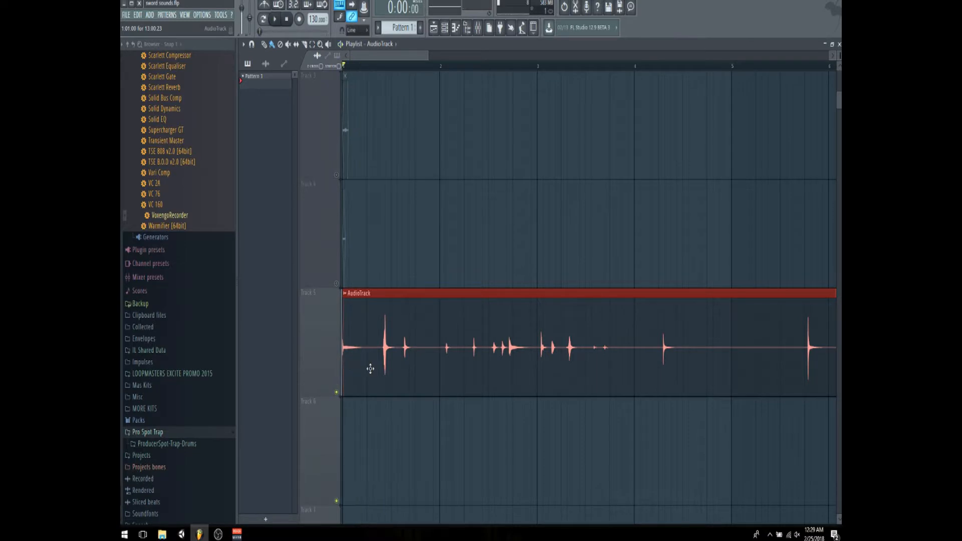
Trim the track 5 clip to a short single sound at bar 1 and play it together with unmuted tracks 2 to 4.
key("space")
key("space")
mouse_move(343, 362)
left_mouse_down()
mouse_move(379, 375)
mouse_move(330, 374)
mouse_move(386, 377)
mouse_move(354, 357)
left_mouse_up()
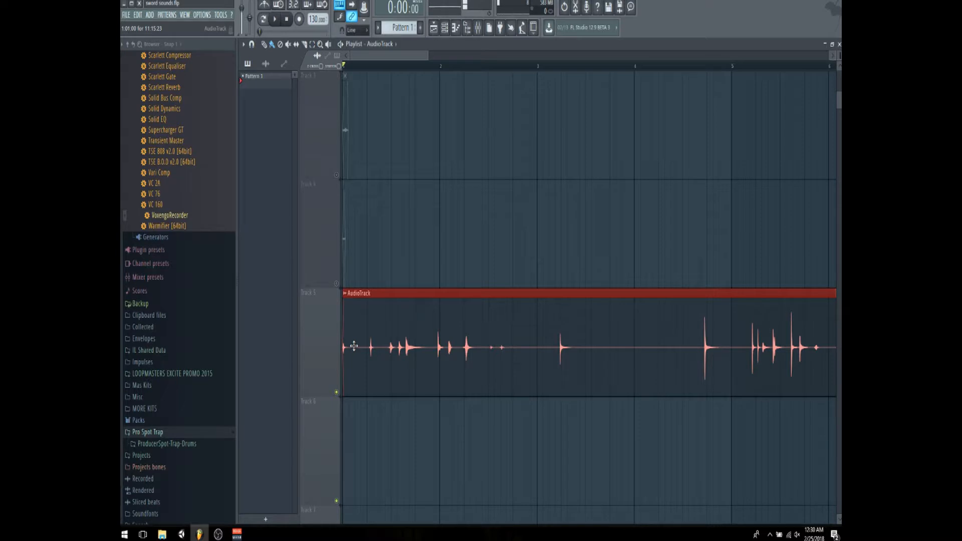
key("space")
key("space")
scroll(396, 345, "down", 2)
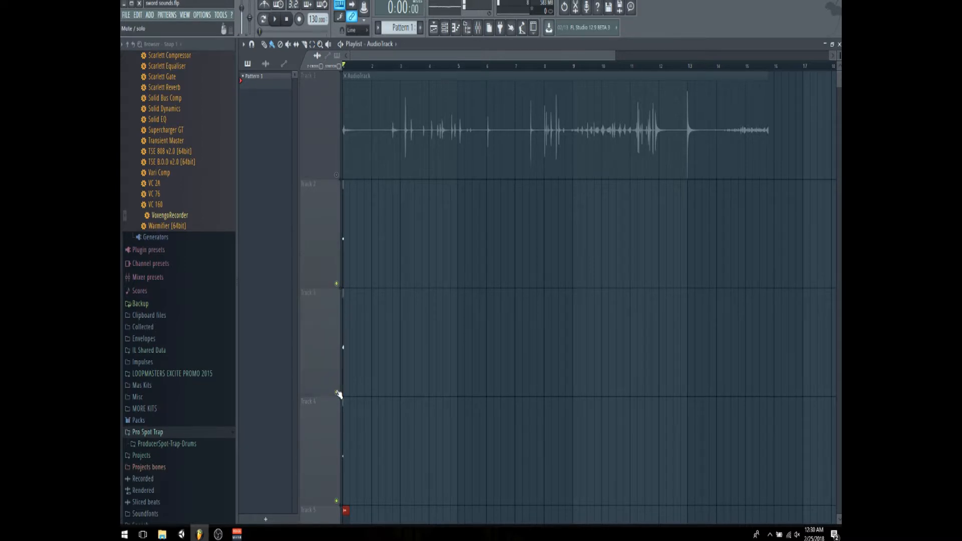
scroll(339, 394, "down", 2)
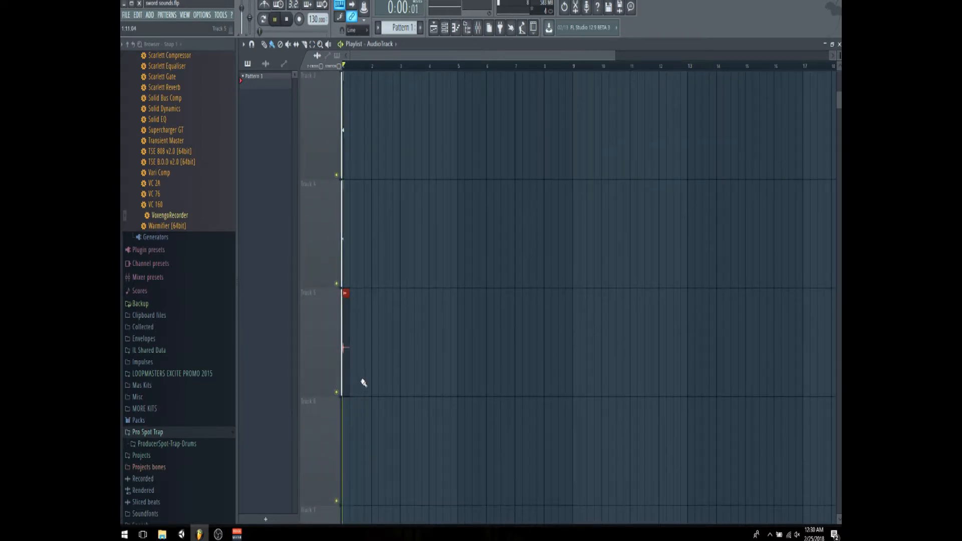
scroll(371, 488, "up", 1)
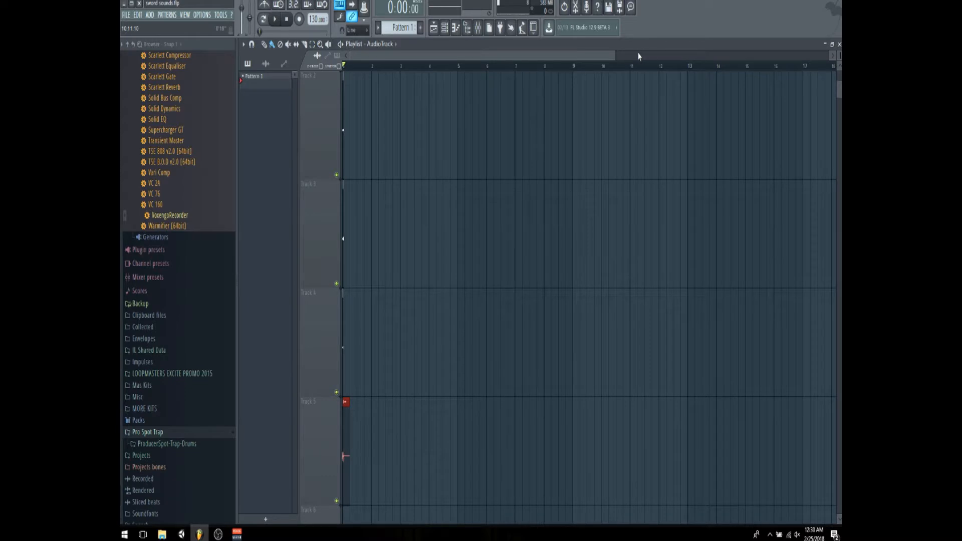
Move the track 5 clip to 1:01:13, shorten it to 0:00:16 and play it with the other short clips.
left_click_drag(613, 52, 341, 75)
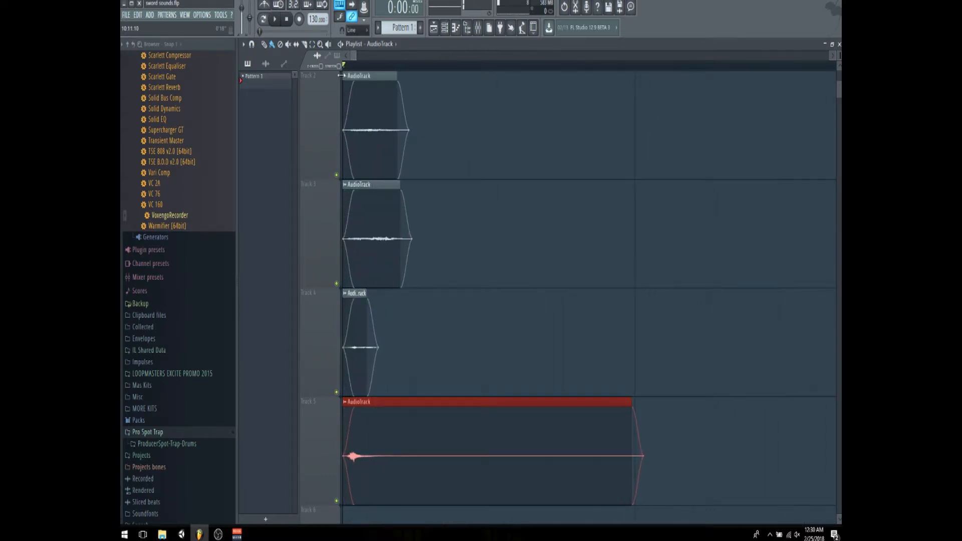
left_click_drag(391, 417, 429, 421)
key("space")
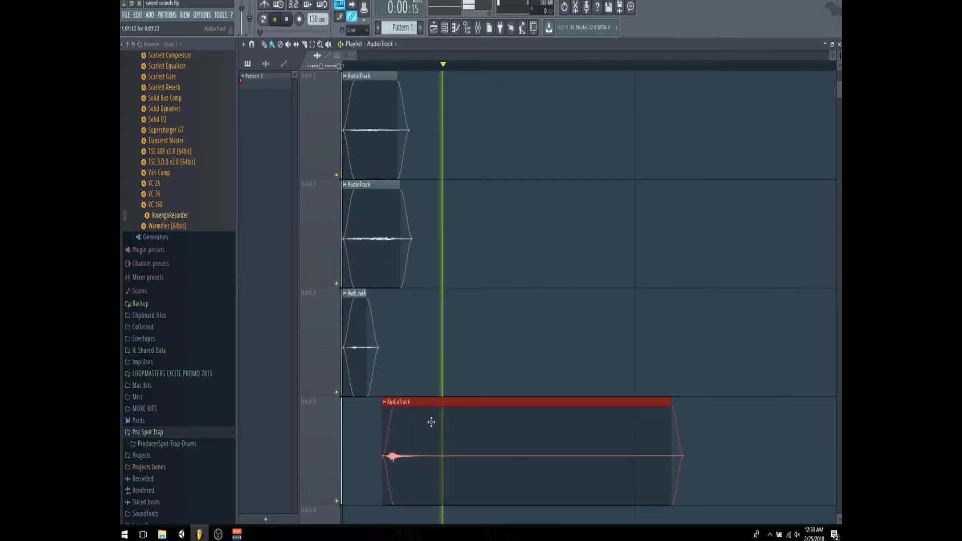
key("space")
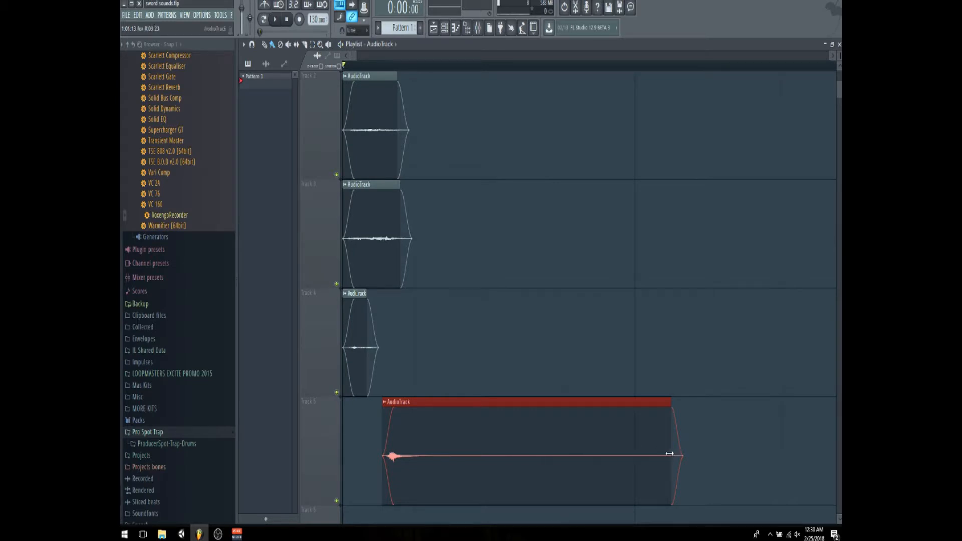
left_click_drag(670, 454, 436, 453)
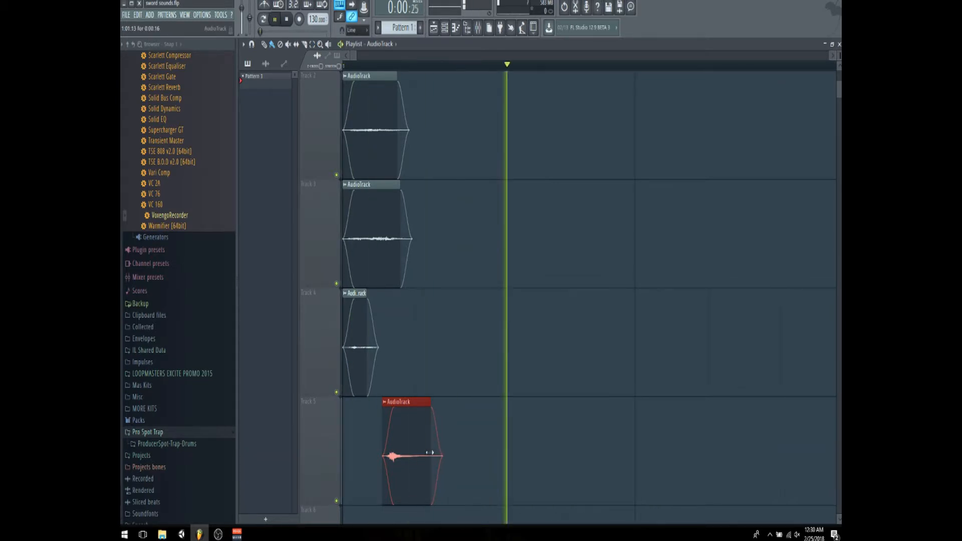
Look at the declicking mode options in the AudioTrack channel settings and close the settings window.
double_click(416, 445)
left_click(329, 234)
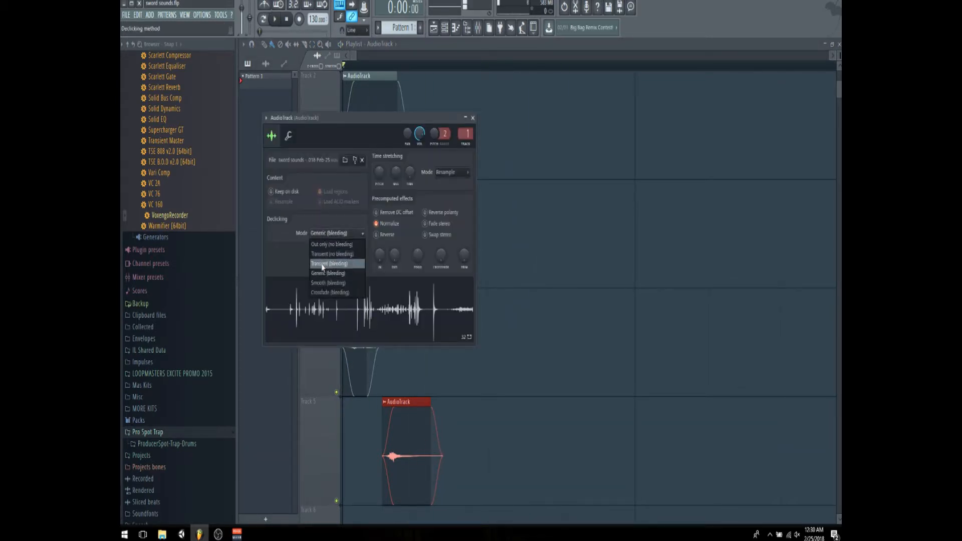
left_click(472, 118)
left_click(473, 118)
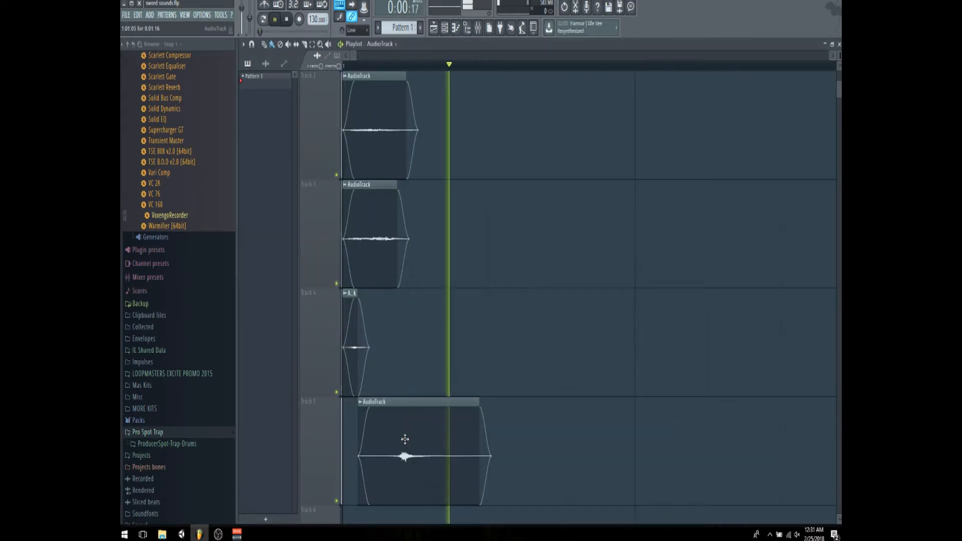
Shift the track 5 clip to 1:01:02 and place a copy of it on track 6 at bar 1.
left_click_drag(391, 441, 395, 441)
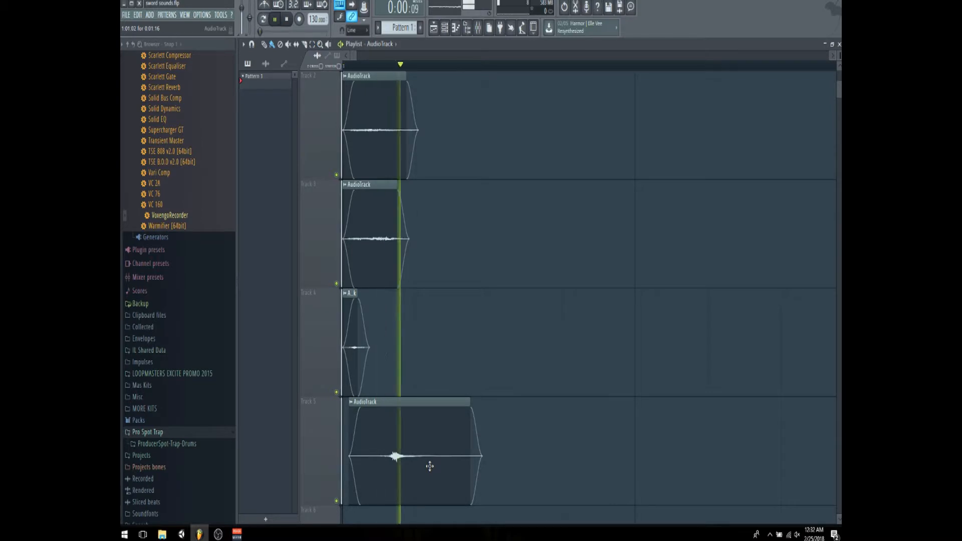
scroll(468, 405, "down", 3)
scroll(479, 361, "up", 2)
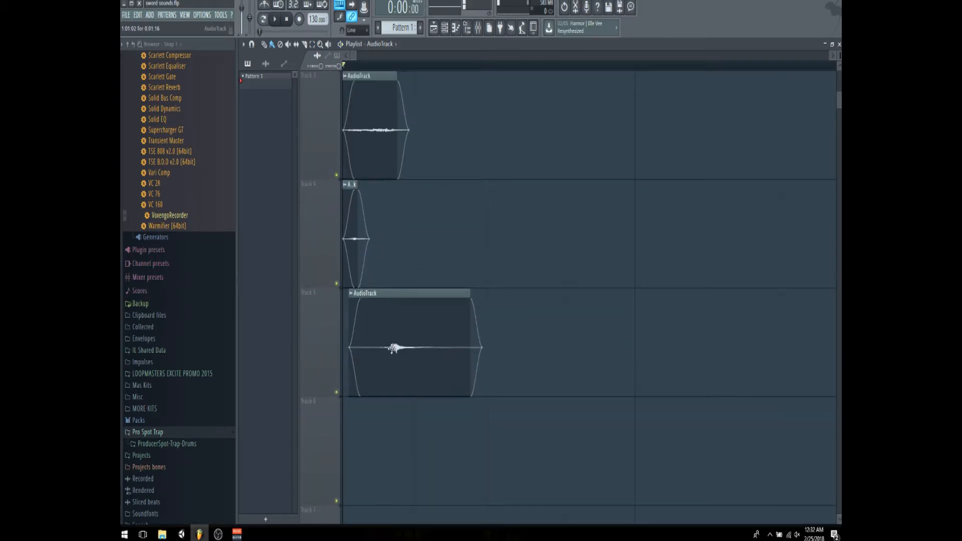
left_click_drag(390, 359, 370, 445)
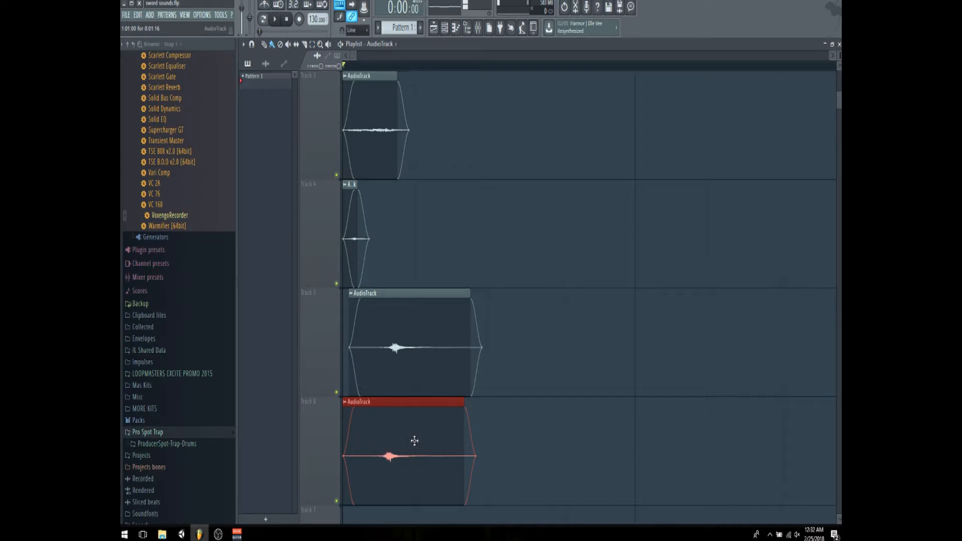
Trim the track 6 copy around a different sound of the recording, starting at 1:01:13 and lasting 0:01:01.
left_click_drag(461, 443, 762, 455)
left_click_drag(344, 453, 288, 481)
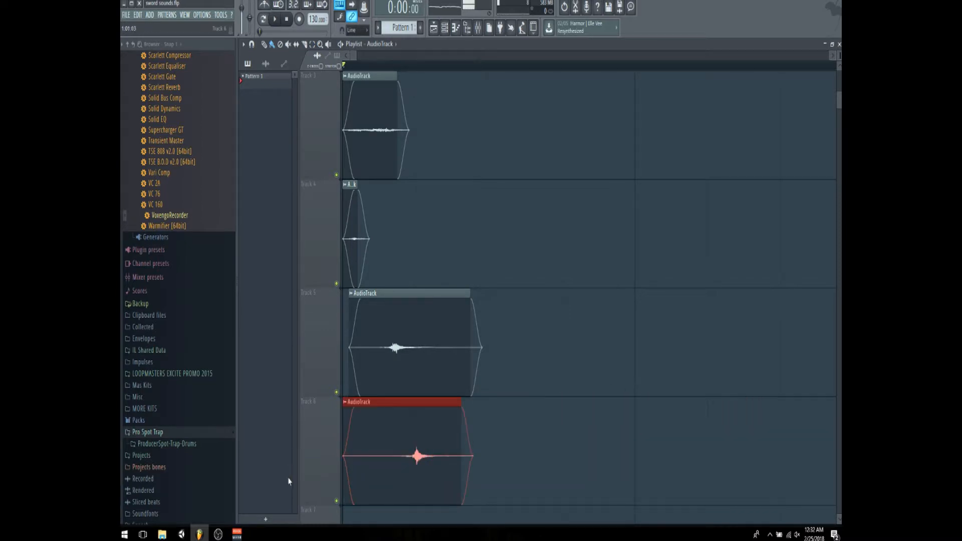
left_click_drag(344, 468, 405, 464)
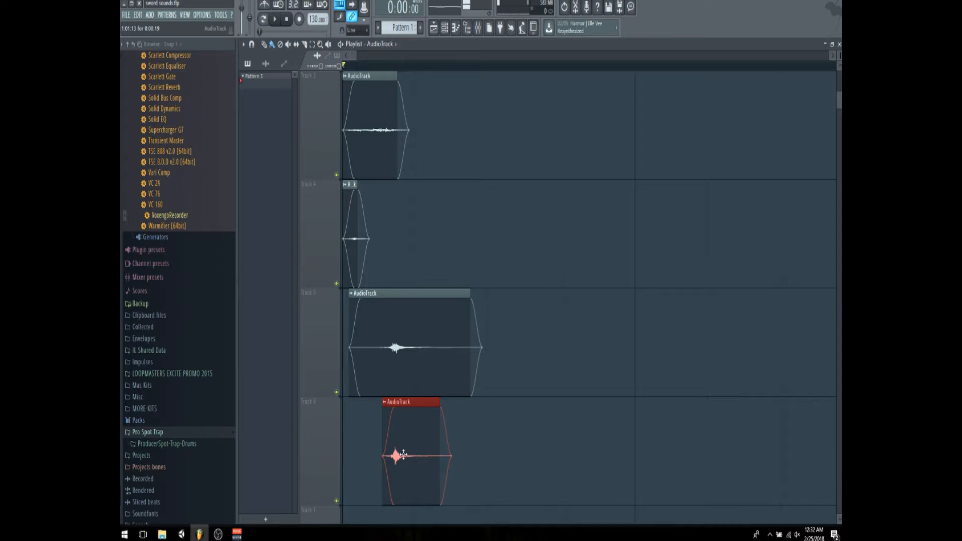
left_click_drag(437, 446, 457, 452)
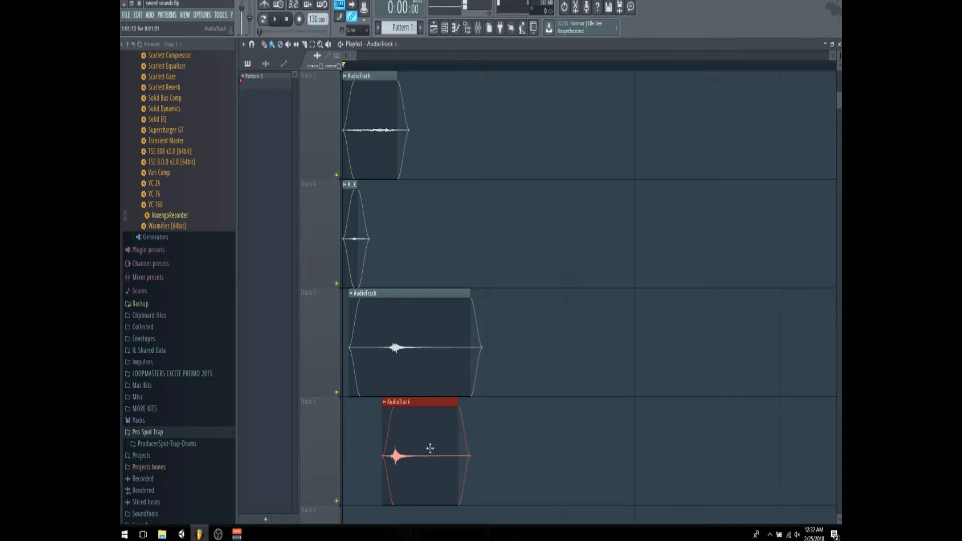
mouse_move(402, 465)
left_mouse_down()
mouse_move(337, 455)
mouse_move(406, 457)
left_mouse_up()
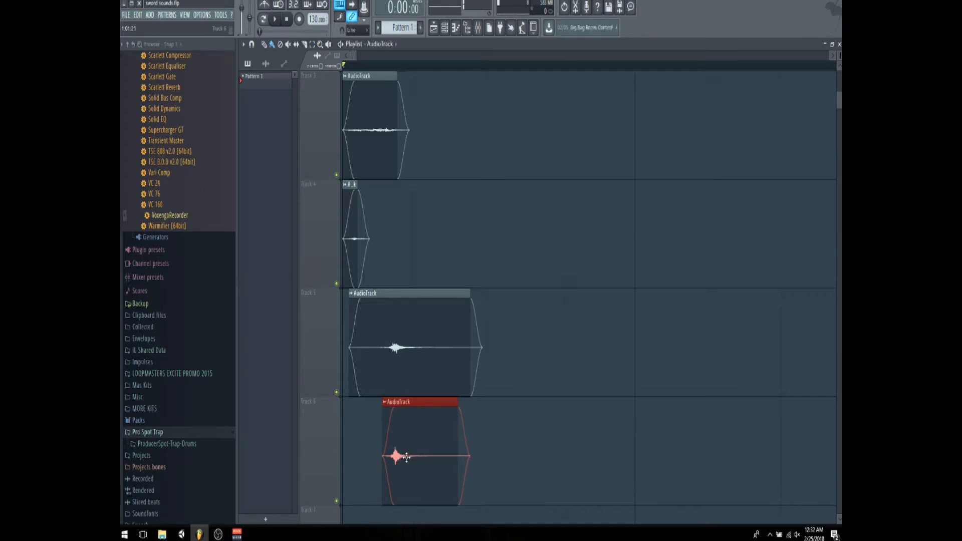
With track 5 muted, retrim the track 6 clip to the recording's following sound, at 1:01:12 for 0:01:07, and play it.
key("space")
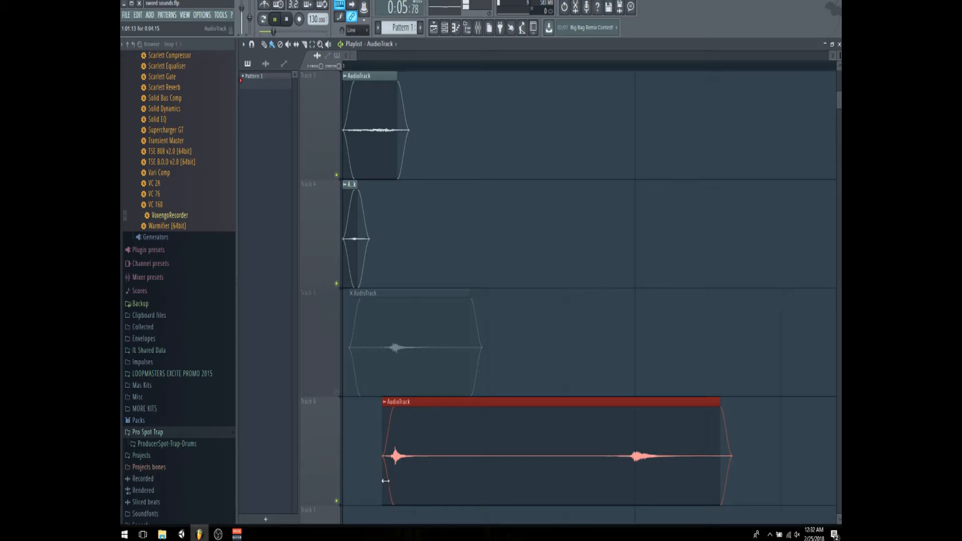
left_click_drag(385, 481, 410, 482)
key("space")
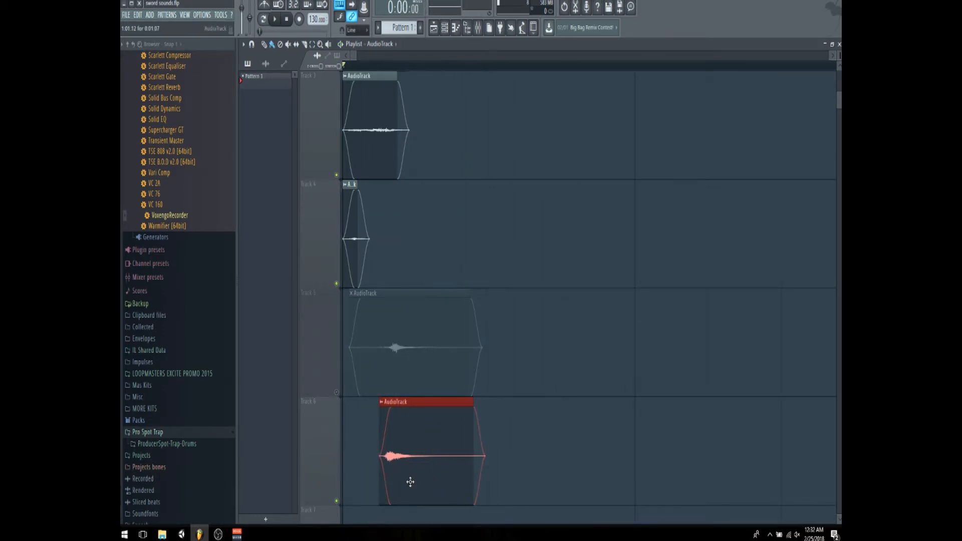
mouse_move(474, 468)
left_mouse_down()
mouse_move(535, 461)
mouse_move(491, 462)
mouse_move(474, 477)
left_mouse_up()
key("space")
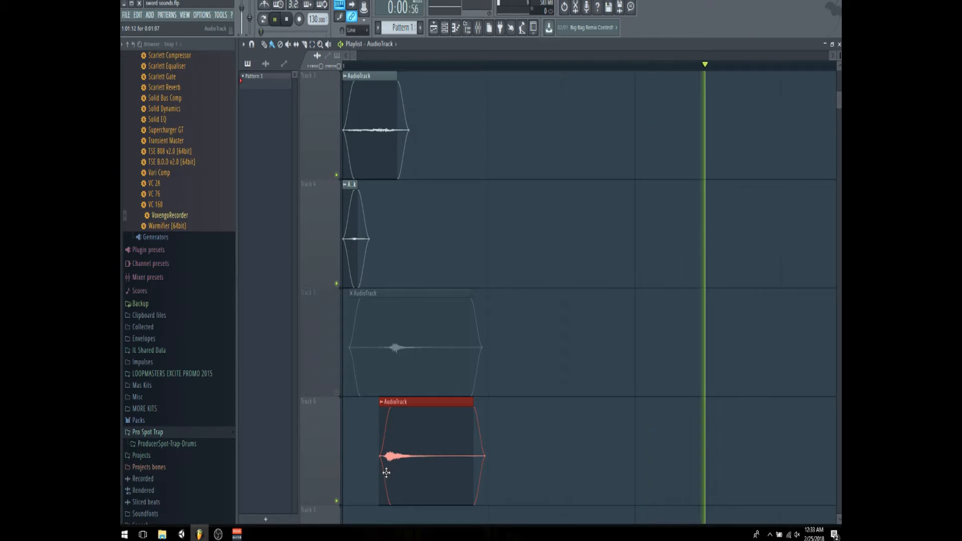
Shorten the track 6 clip to 0:00:15 and play it repeatedly layered with the clips on the other tracks, with track 5 unmuted.
key("space")
left_click(343, 399)
key("space")
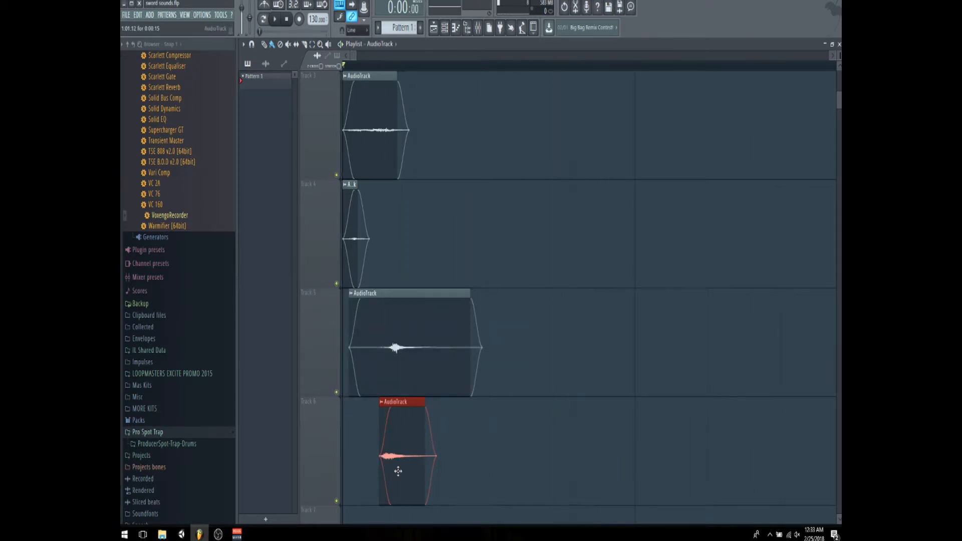
key("space")
key("space")
key("space")
key("space")
key("space")
key("space")
key("space")
key("space")
key("space")
key("space")
key("space")
key("space")
key("space")
key("space")
Load Edison into the first effect slot of the AudioTrack channel's mixer track.
left_click(478, 35)
left_click(475, 34)
left_click(449, 35)
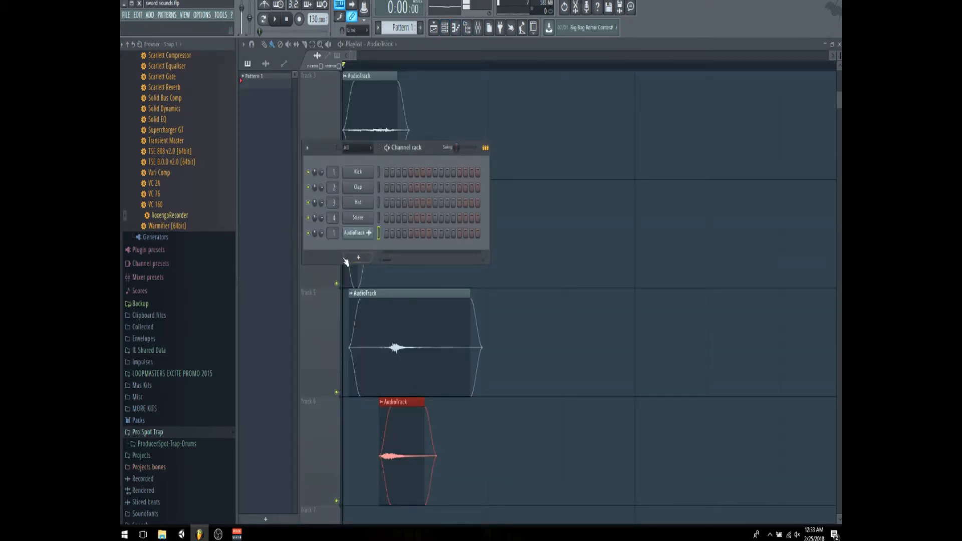
double_click(332, 232)
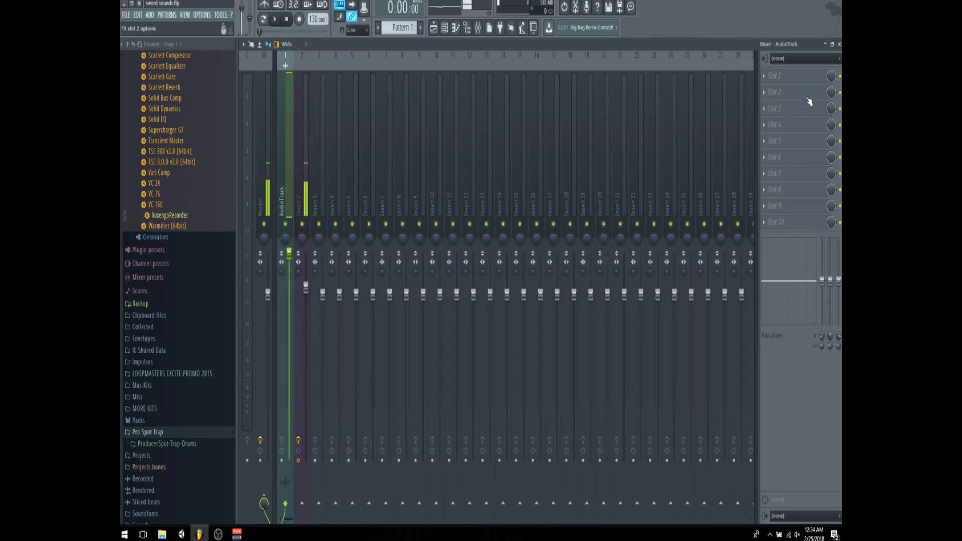
left_click(776, 75)
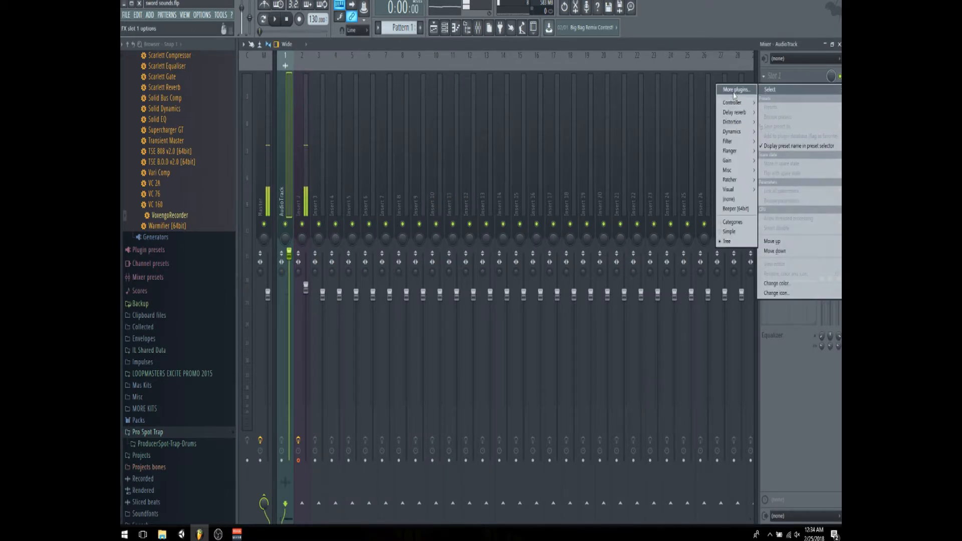
mouse_move(748, 173)
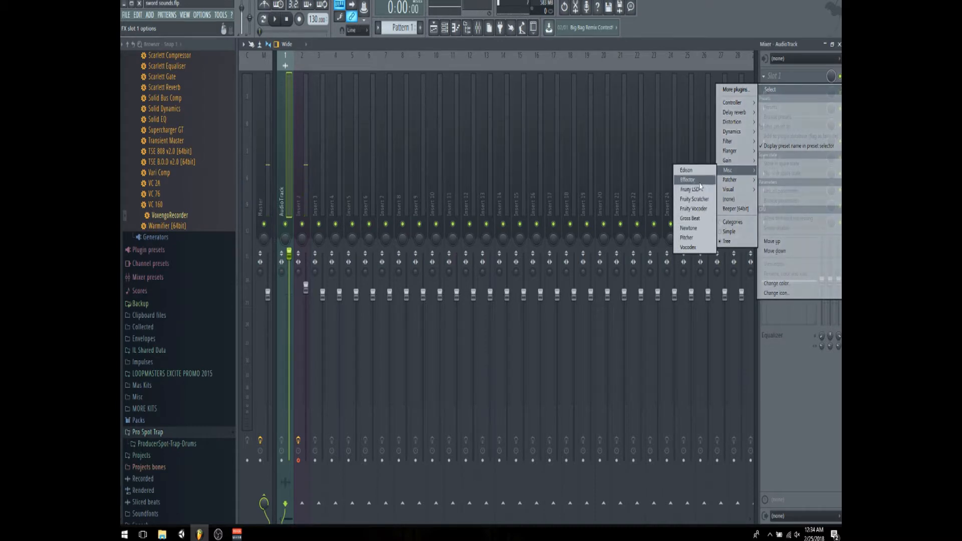
left_click(695, 175)
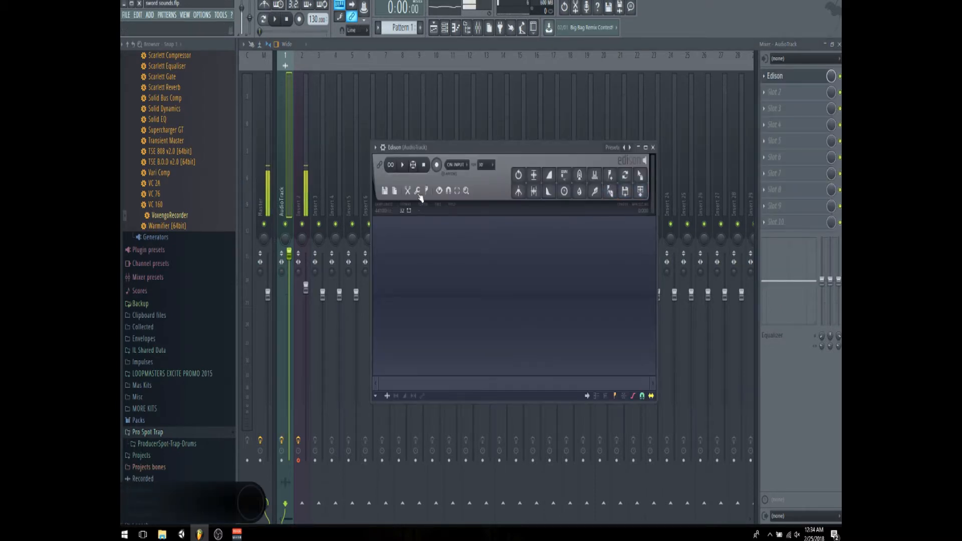
Set Edison to record on play and record the layered playlist clips into it.
left_click(456, 165)
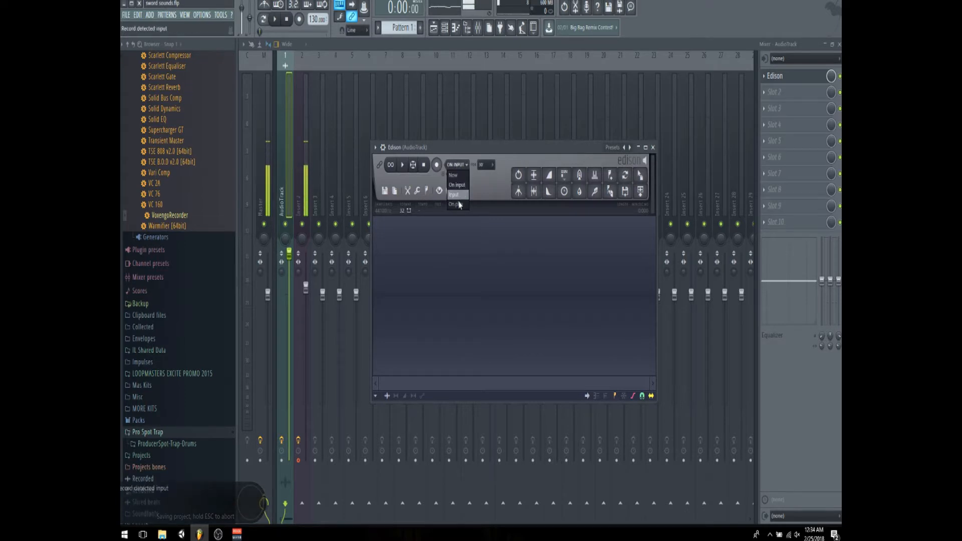
left_click(457, 204)
left_click(437, 165)
left_click(275, 20)
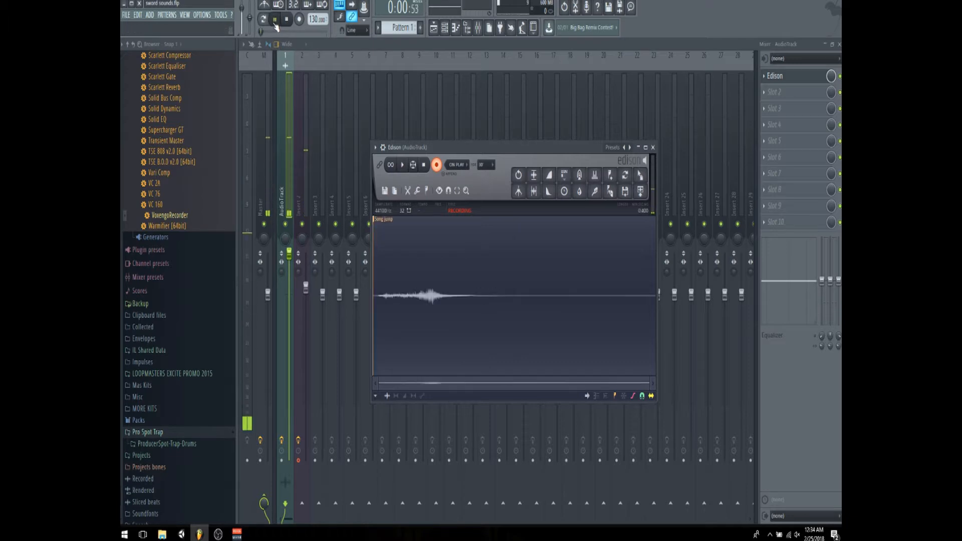
left_click(287, 22)
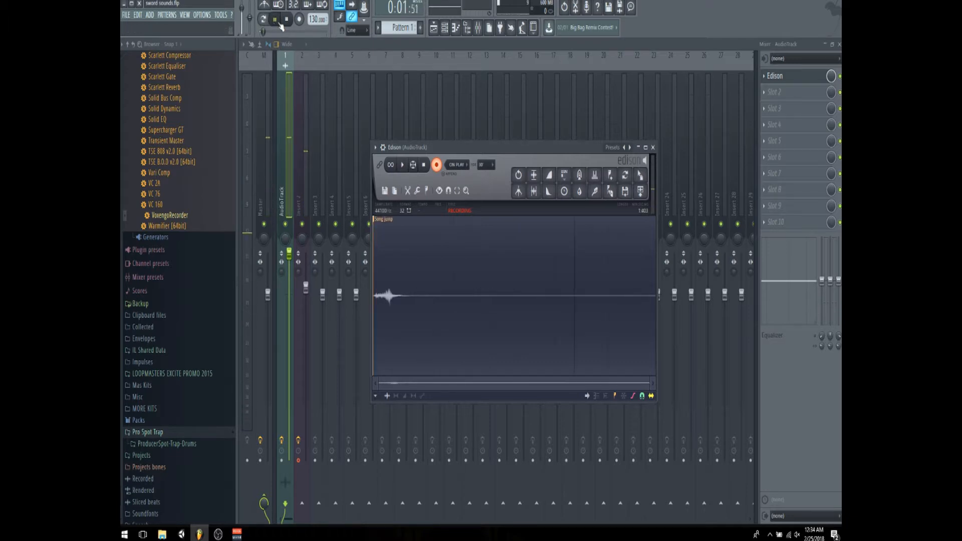
left_click(425, 167)
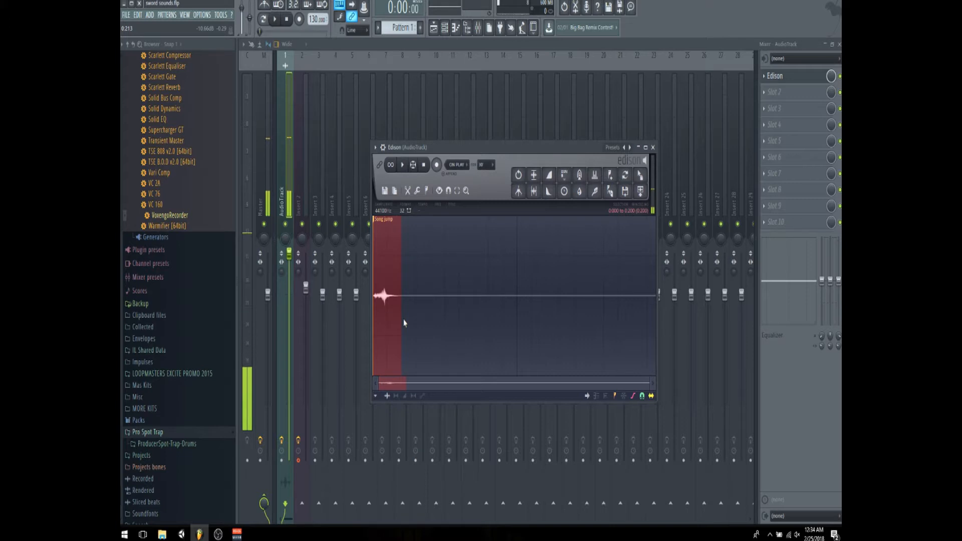
Delete the silence after the recorded sound in Edison and send the trimmed sample to the playlist as an audio clip.
left_click_drag(401, 321, 665, 328)
left_click_drag(373, 329, 406, 328)
key("space")
key("Delete")
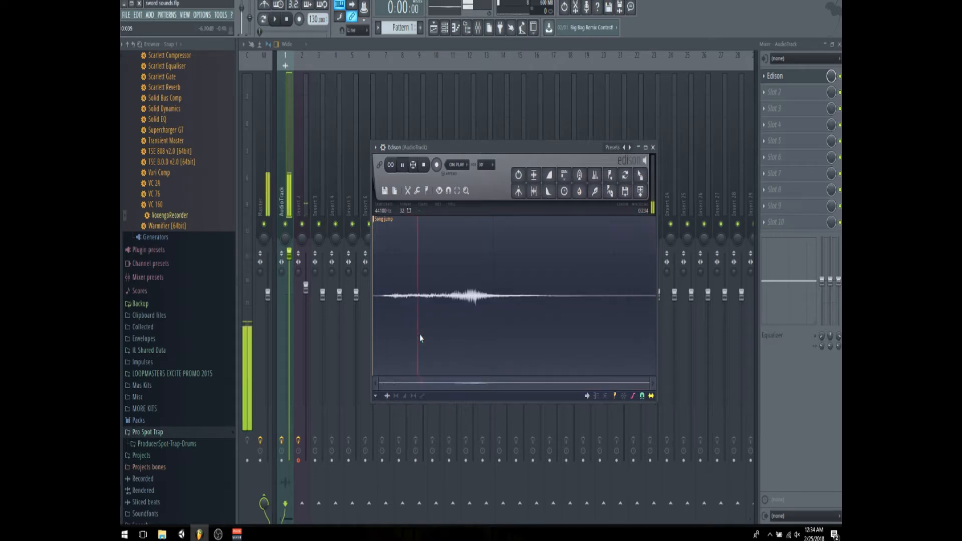
left_click(641, 191)
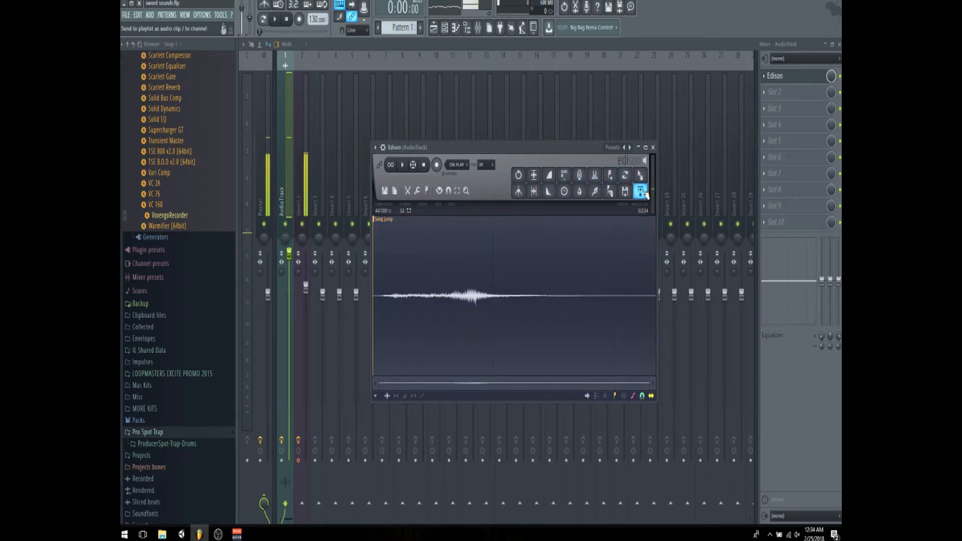
left_click(839, 44)
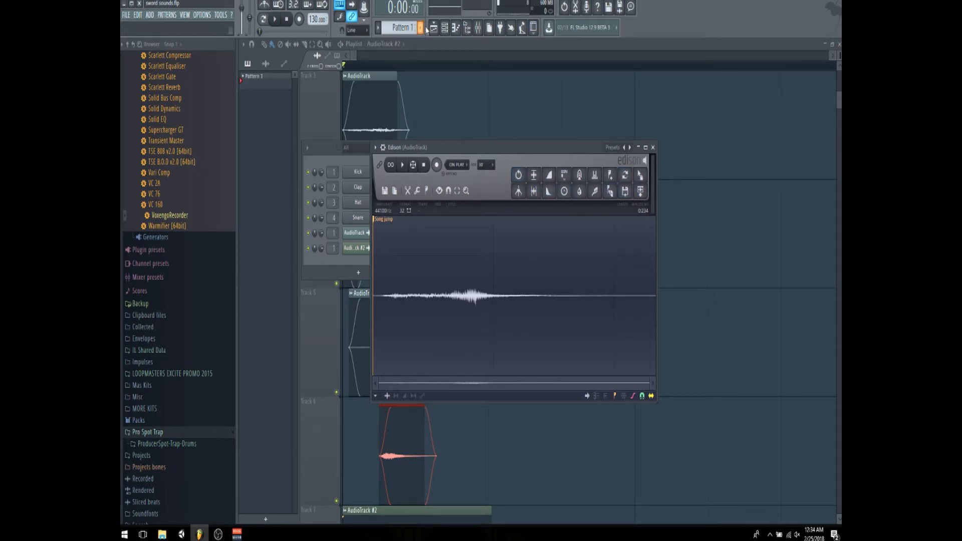
Rename the AudioTrack #2 channel to Sword Swing 1.
left_click(455, 28)
left_click(444, 27)
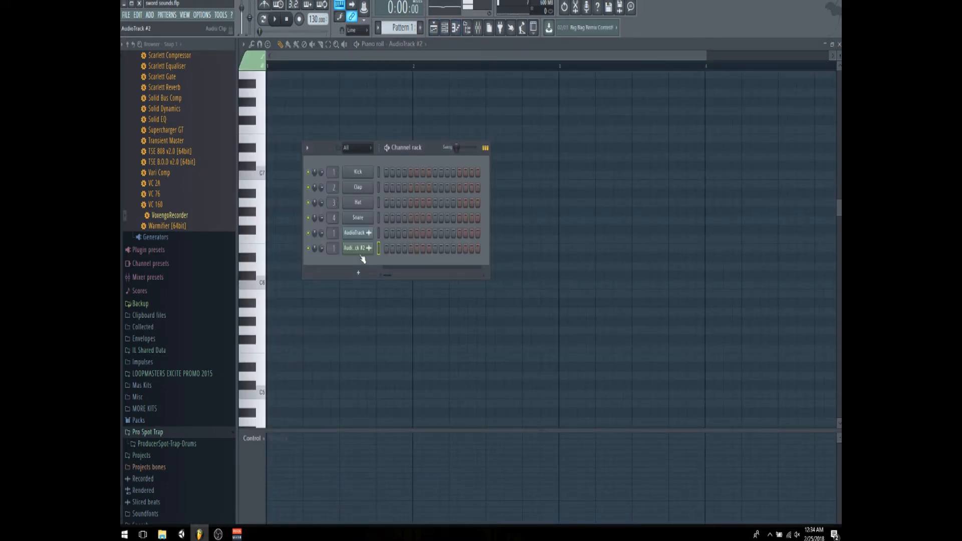
right_click(373, 245)
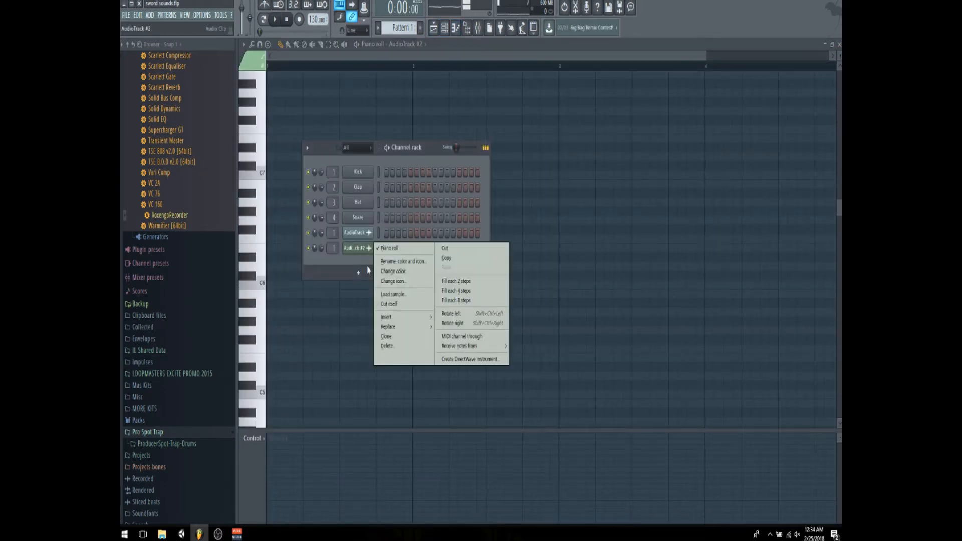
left_click(404, 262)
type("Sword S")
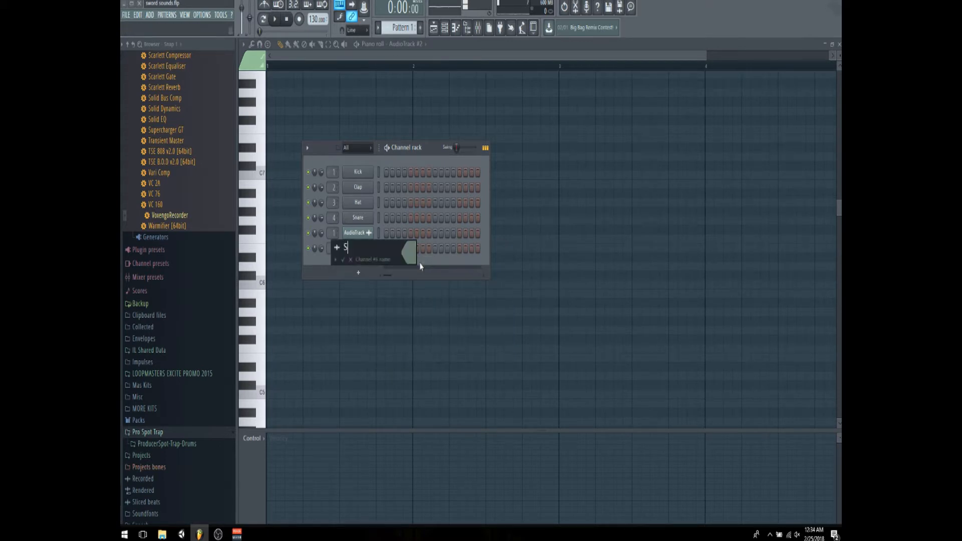
type("wing")
key("Return")
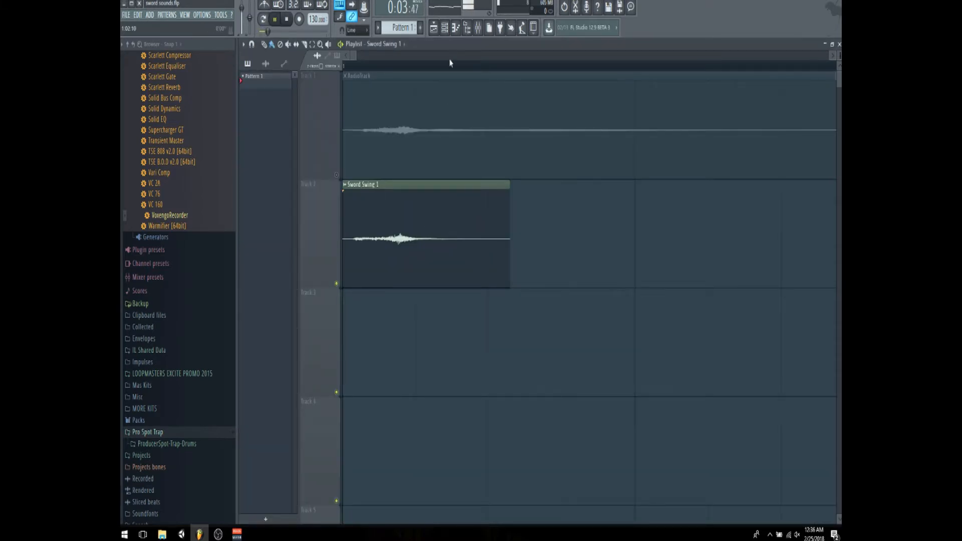
Replace Edison with Fruity Parametric EQ 2 in the first effect slot of the AudioTrack mixer track and stop playback.
left_click(445, 28)
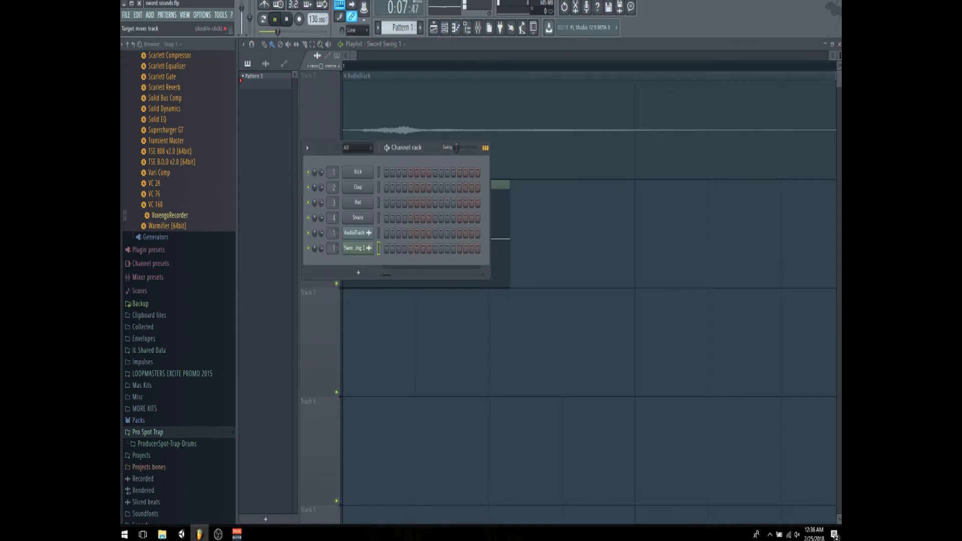
key("F9")
left_click(764, 76)
mouse_move(787, 91)
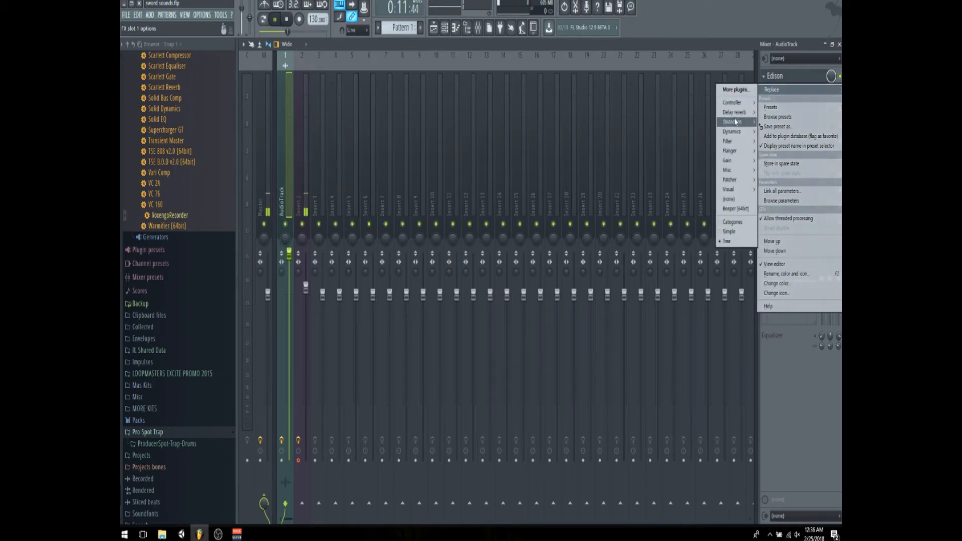
mouse_move(732, 141)
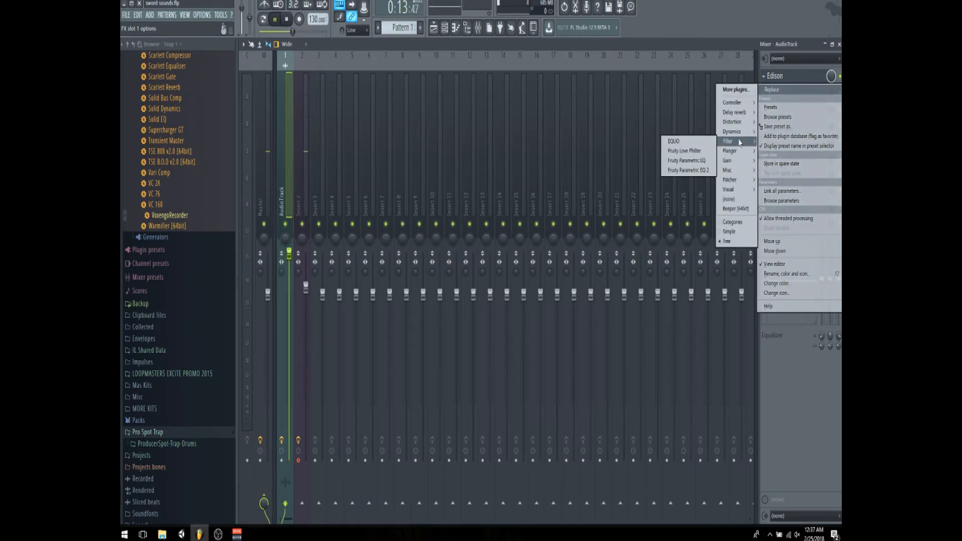
left_click(705, 172)
key("space")
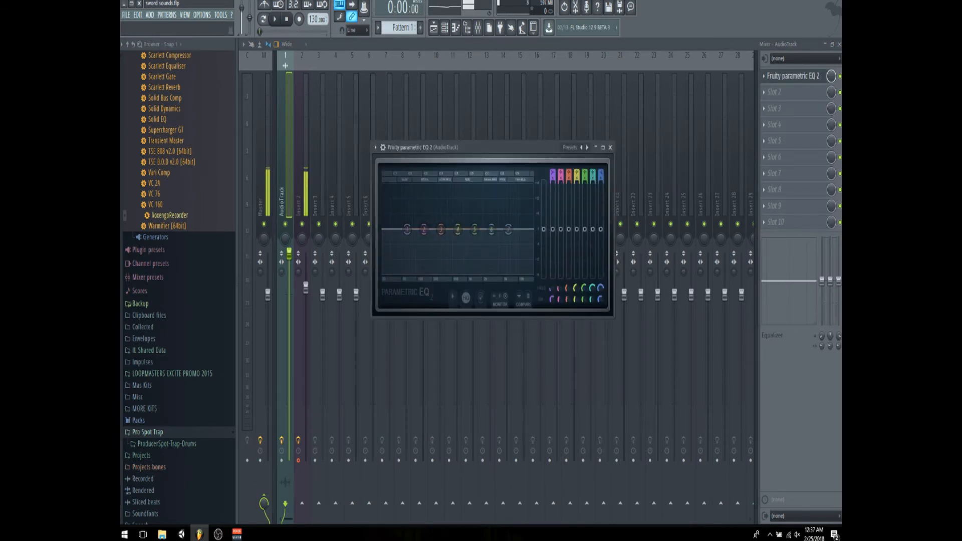
Loop the playlist selection over the Sword Swing 1 clip and reopen the AudioTrack mixer track's Parametric EQ 2 during playback.
left_click(477, 28)
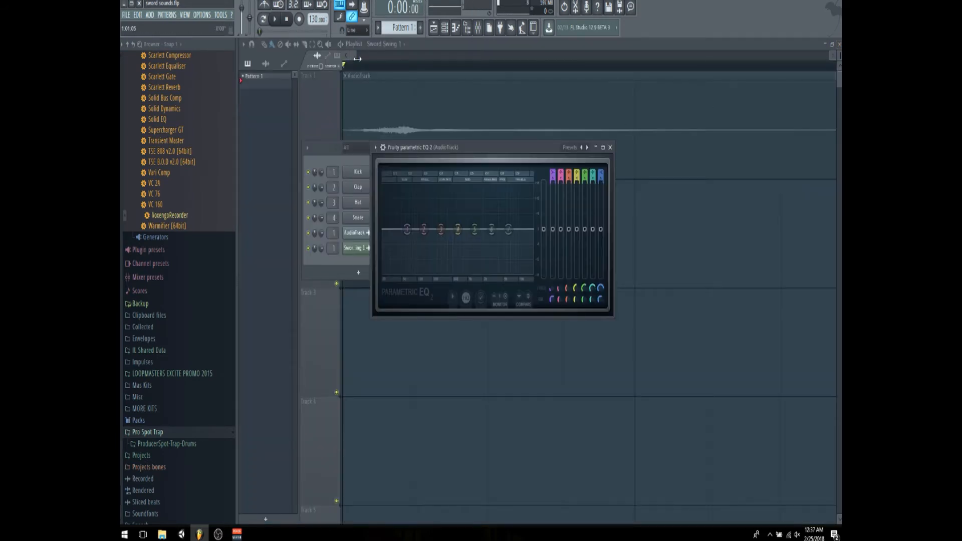
left_click(548, 428)
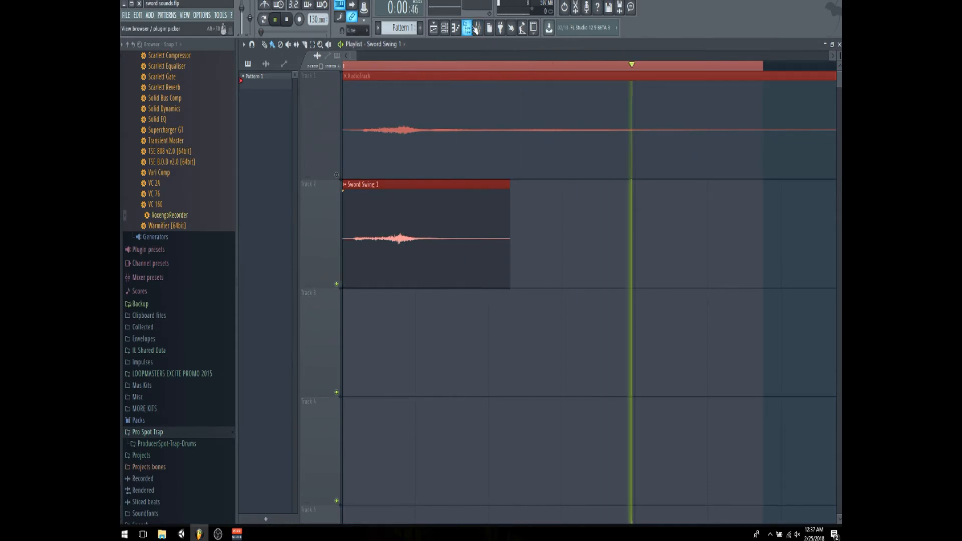
left_click(476, 29)
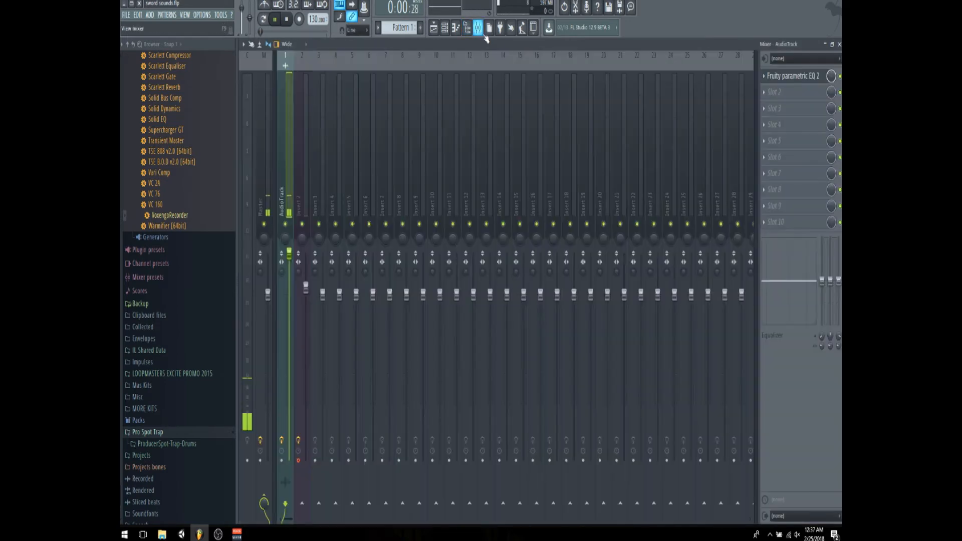
left_click(786, 80)
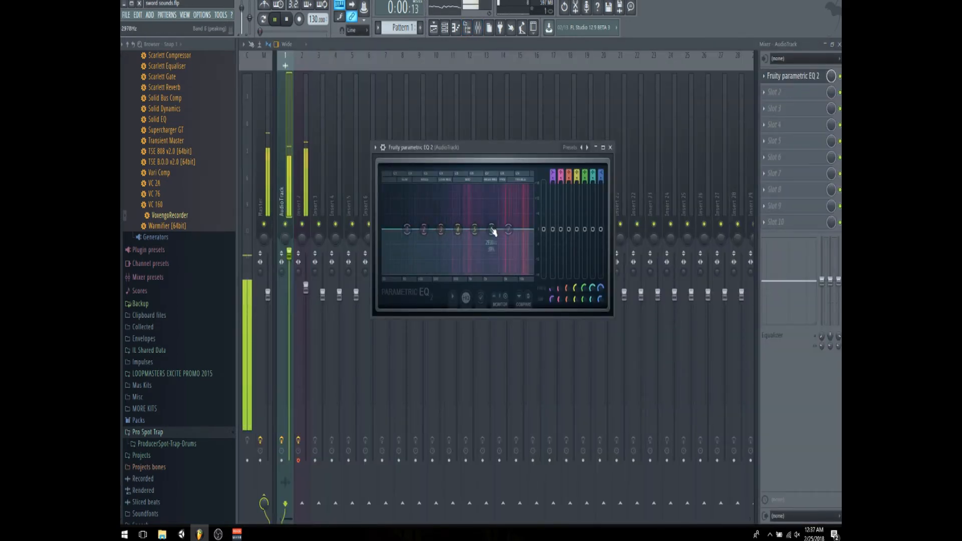
Pull EQ band 7 down at the highest frequencies, sweep a narrowed band 6 boost for harshness, and turn it into a cut.
left_click_drag(508, 230, 533, 273)
left_click_drag(491, 229, 519, 193)
scroll(510, 193, "up", 5)
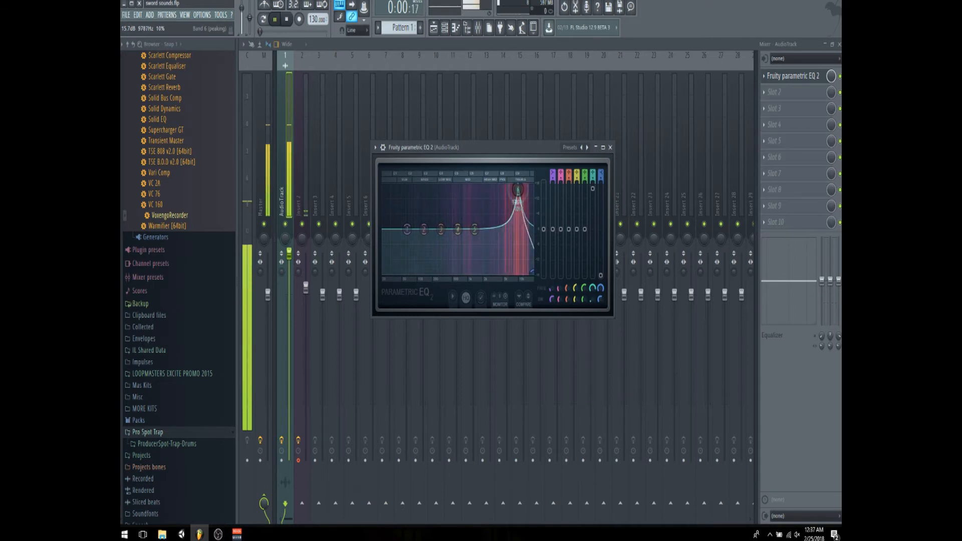
left_click_drag(592, 189, 593, 212)
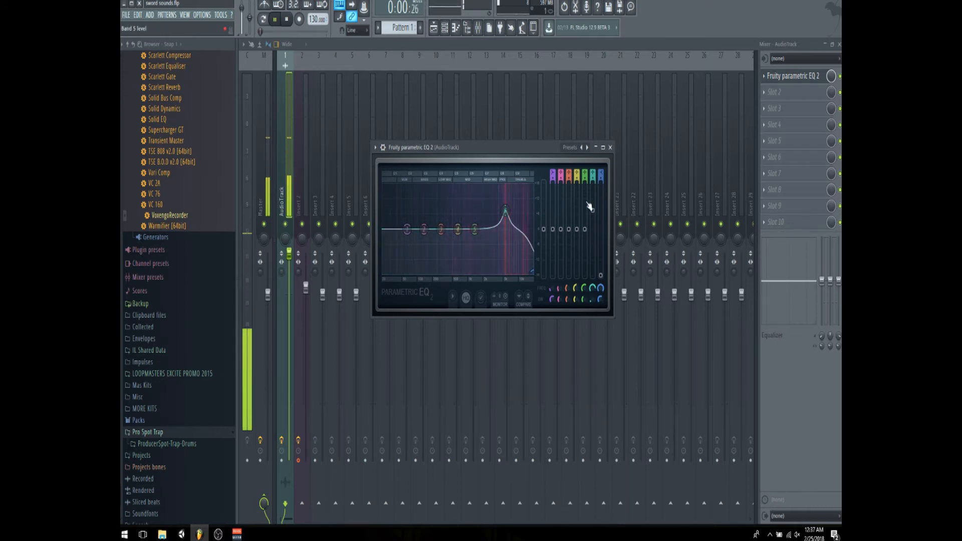
left_click_drag(595, 212, 592, 239)
Sweep and cut EQ bands 5 and 4, and cut band 3 by about 6 dB near 337 Hz with a 14% width.
left_click_drag(474, 229, 476, 207)
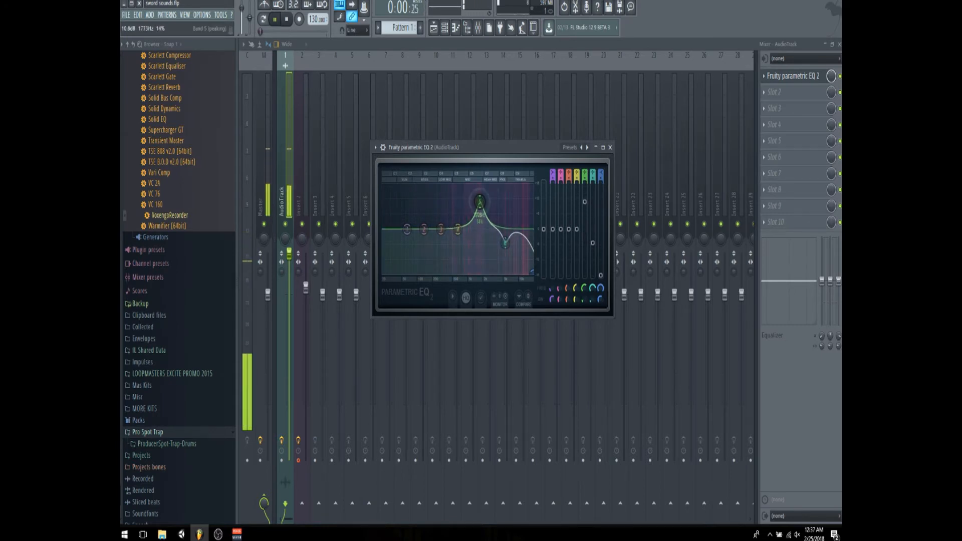
left_click_drag(471, 199, 476, 199)
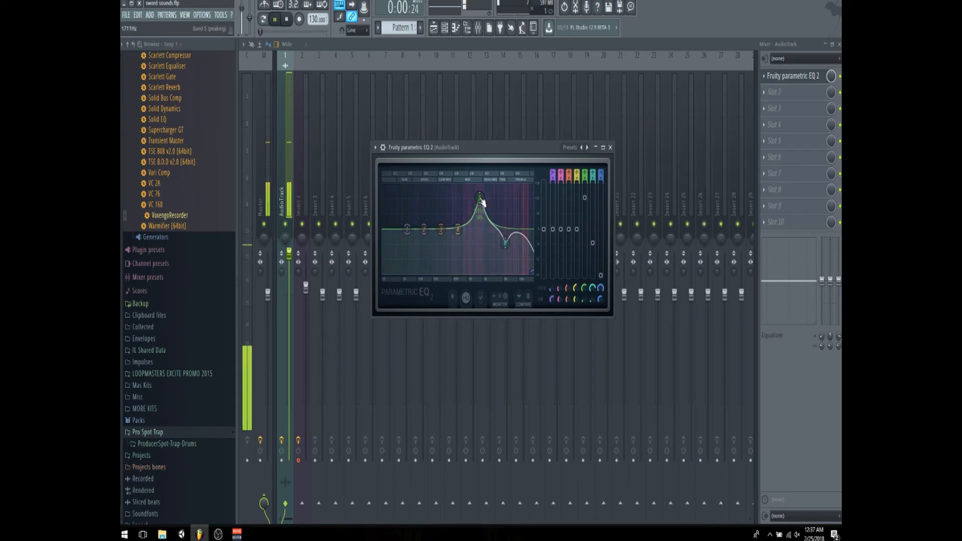
left_click_drag(585, 197, 584, 247)
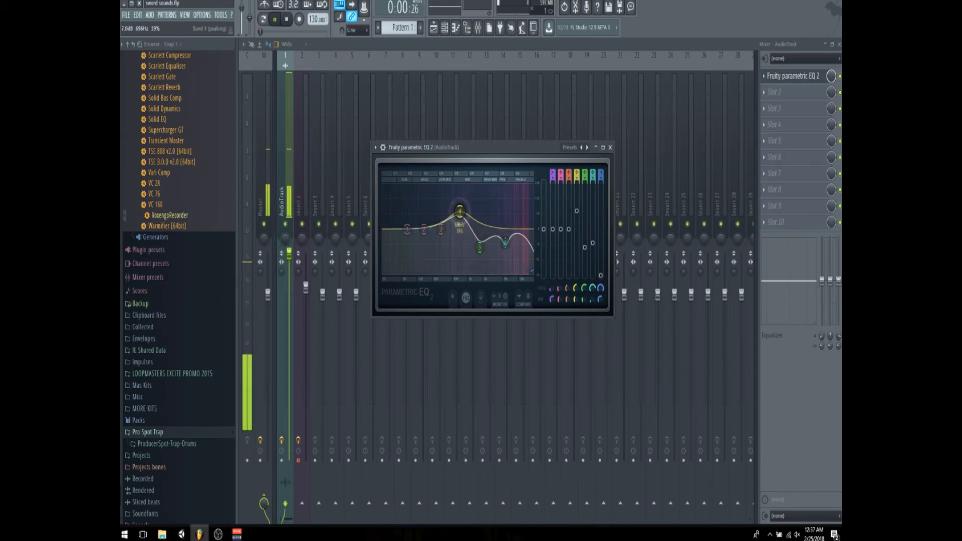
scroll(459, 212, "down", 3)
left_click_drag(459, 212, 438, 236)
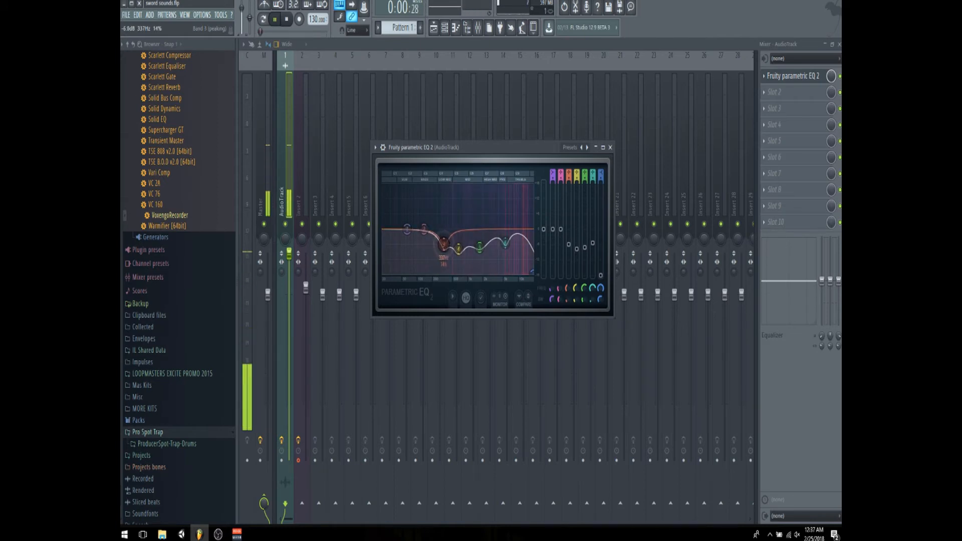
Make EQ band 1 a Steep 4 high-pass filter, shift its cutoff slightly lower, and close the equalizer.
left_click_drag(552, 174, 553, 185)
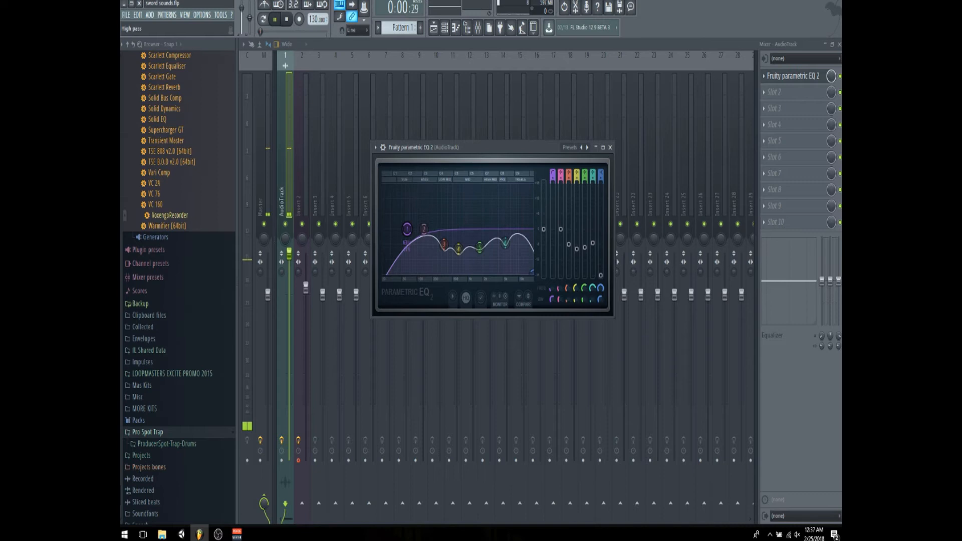
scroll(408, 229, "up", 3)
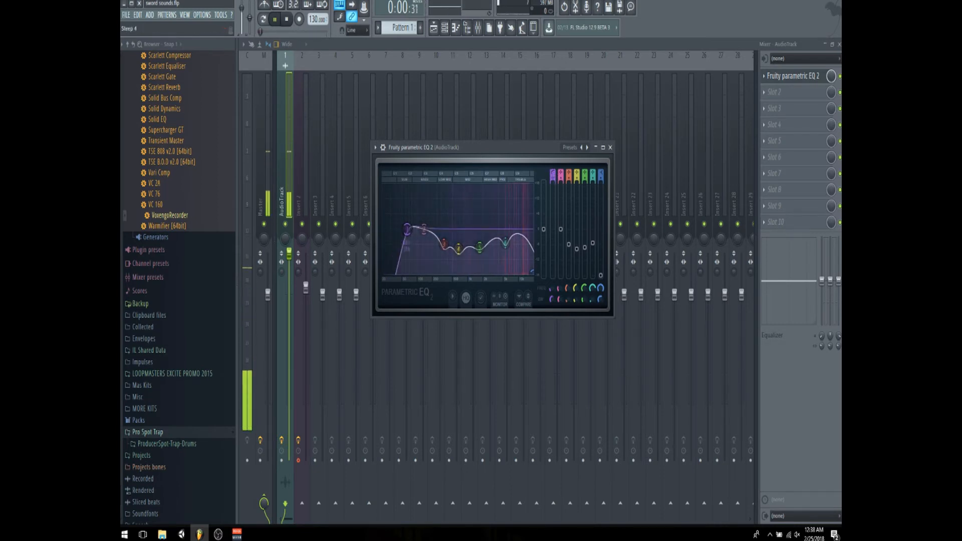
mouse_move(408, 230)
left_mouse_down()
mouse_move(416, 231)
mouse_move(405, 231)
left_mouse_up()
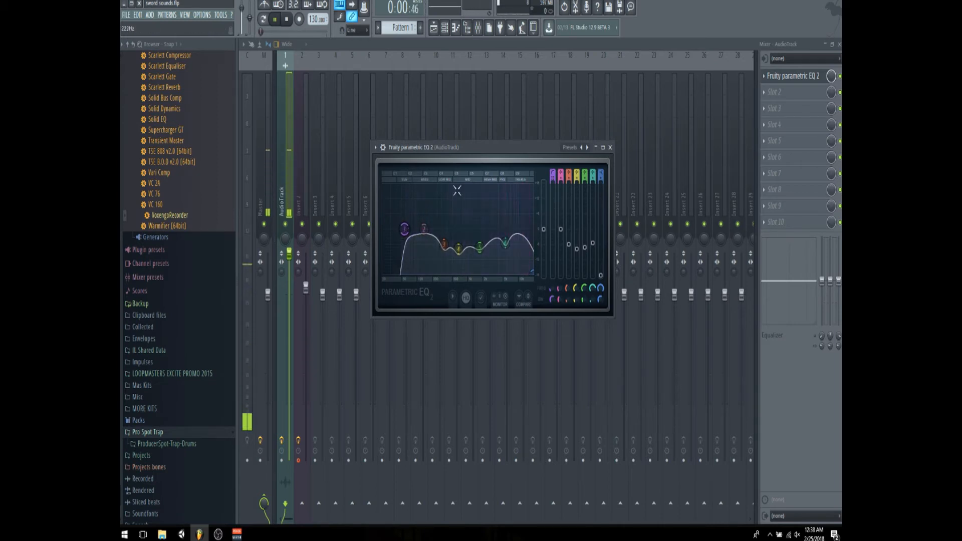
left_click(612, 148)
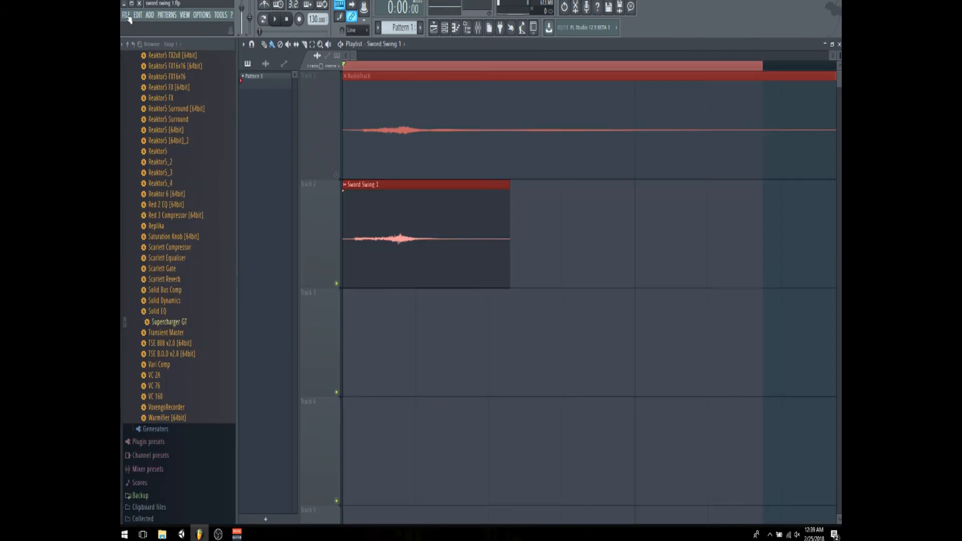
Start a wave file export and create a folder named Sword Swings inside the Sword Sounds folder.
left_click(127, 16)
mouse_move(165, 101)
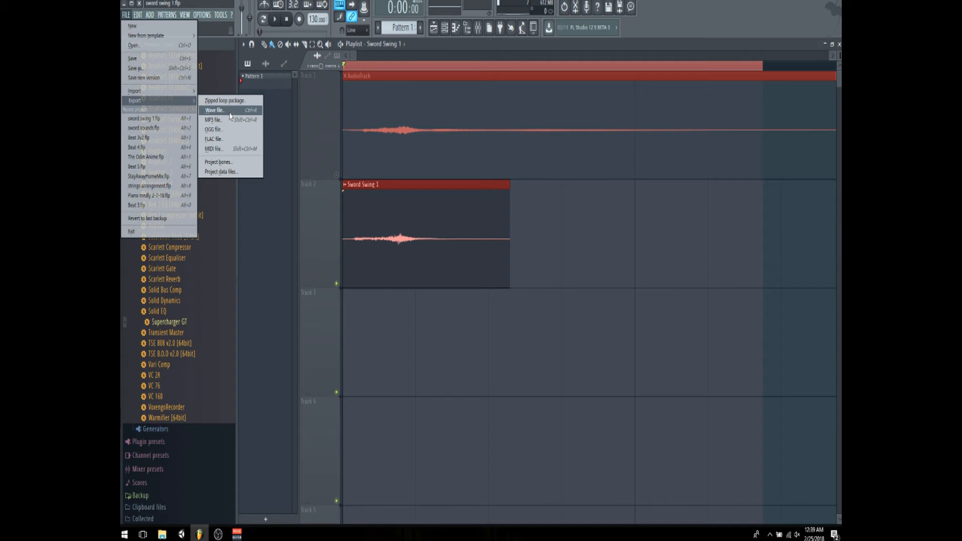
left_click(231, 110)
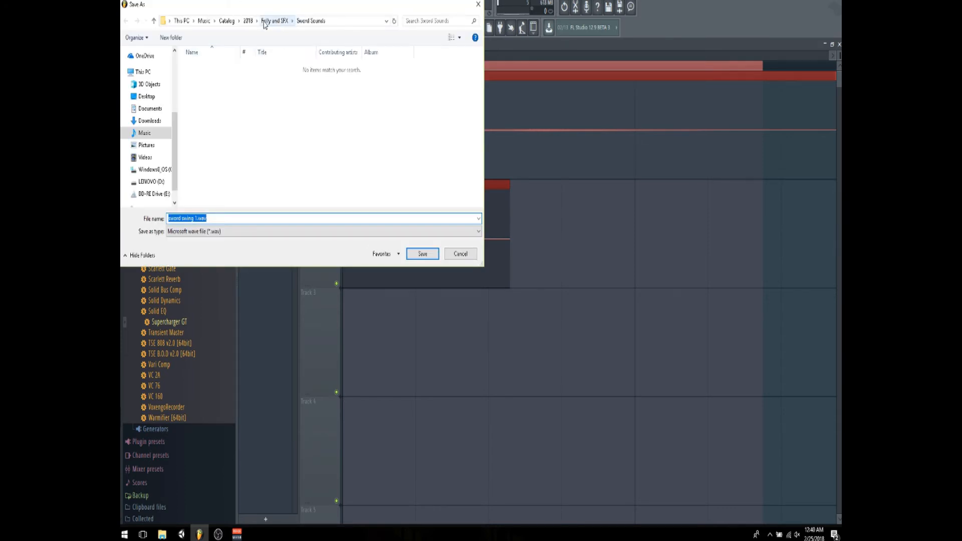
left_click(248, 21)
double_click(205, 67)
double_click(224, 69)
right_click(216, 122)
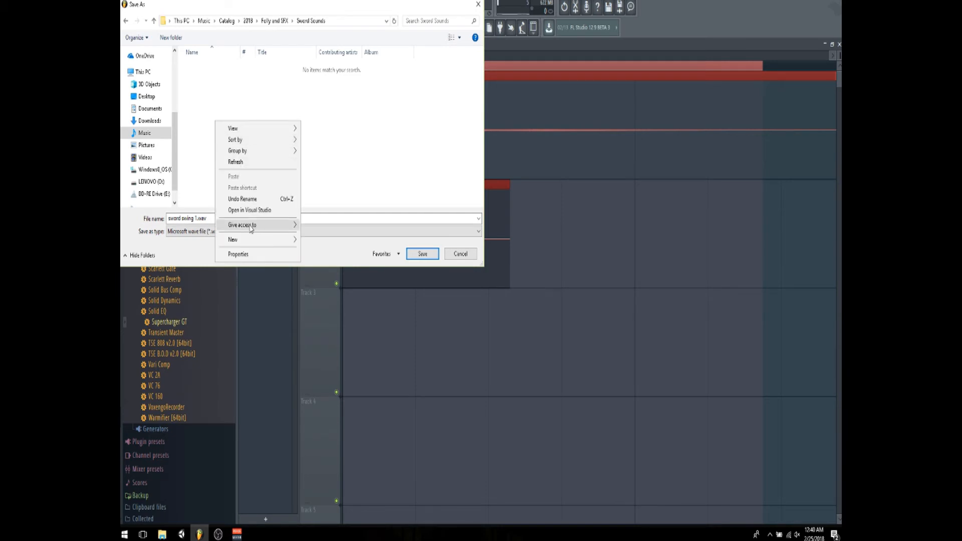
mouse_move(281, 241)
left_click(316, 239)
type("Sword Swings")
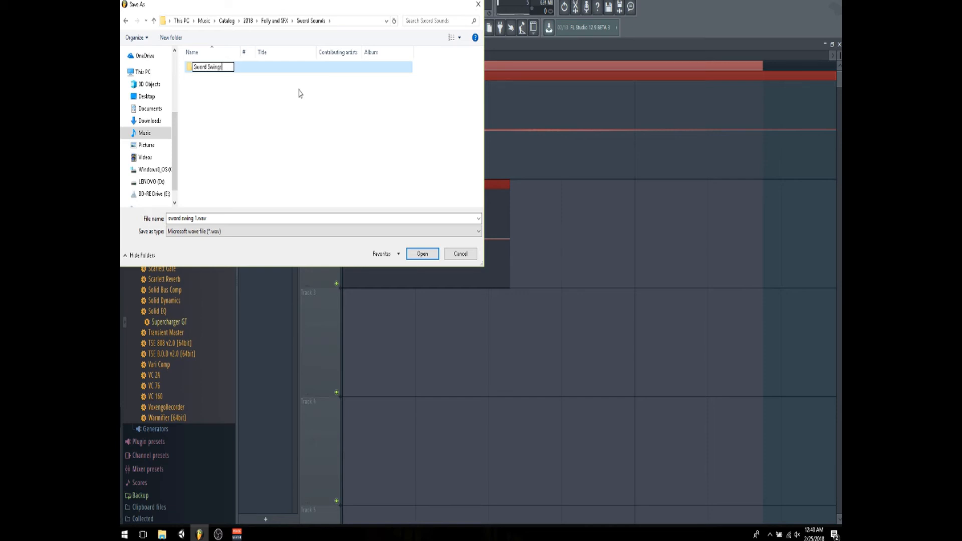
key("Return")
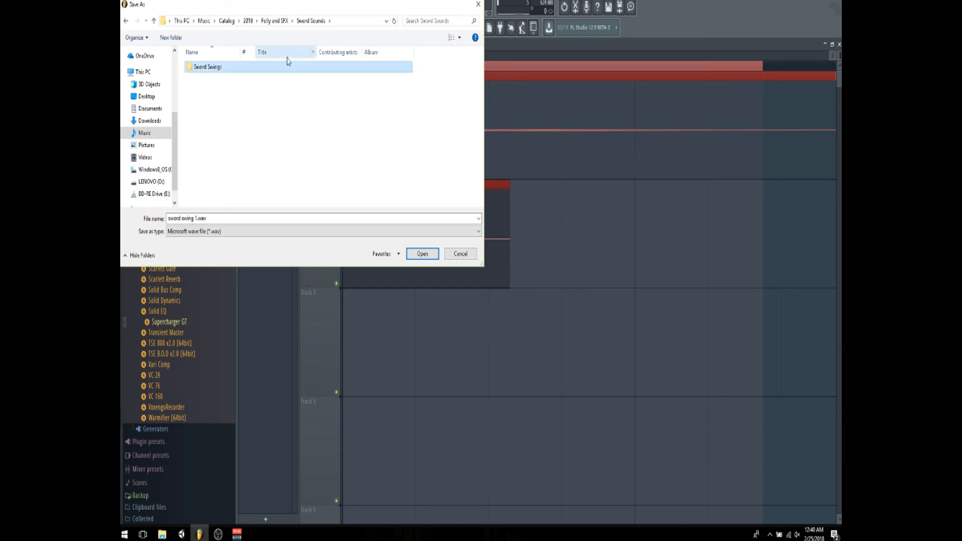
Save the export as sword swing 1.wav in the Sword Swings folder and render the song selection as a 16-bit WAV.
double_click(262, 69)
left_click(423, 253)
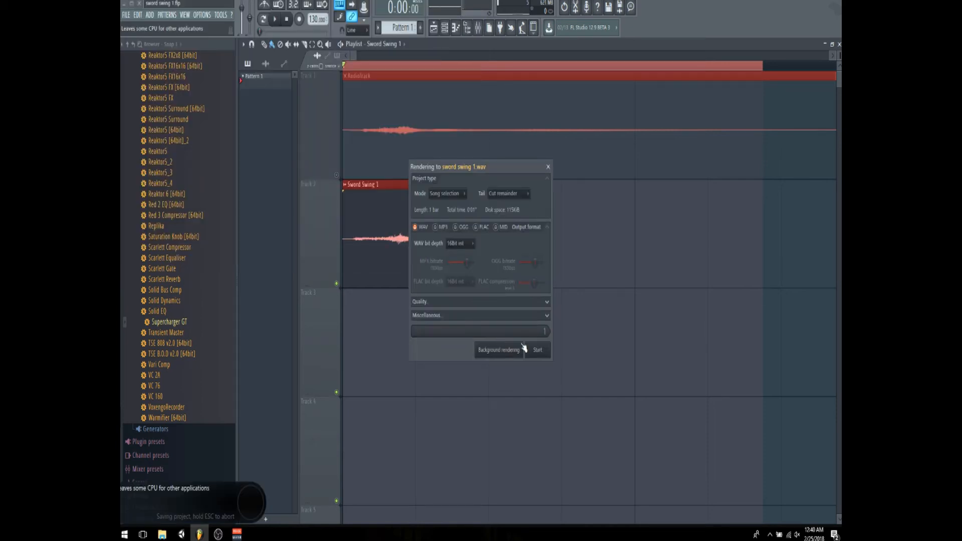
left_click(540, 351)
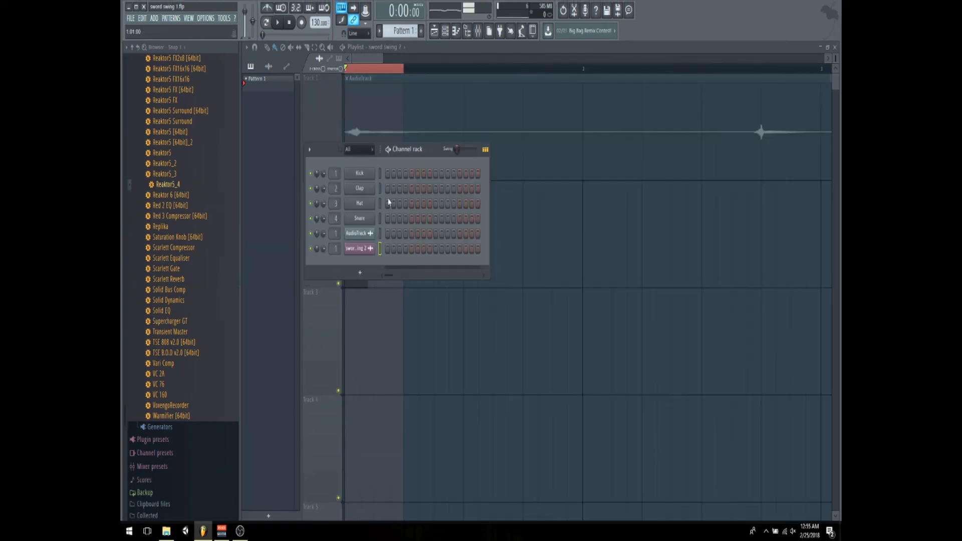
Export the second sword swing as sword swing 2 into the Sword Swings folder, rendering it in both WAV and MP3 formats.
left_click_drag(439, 151, 724, 224)
left_click(130, 18)
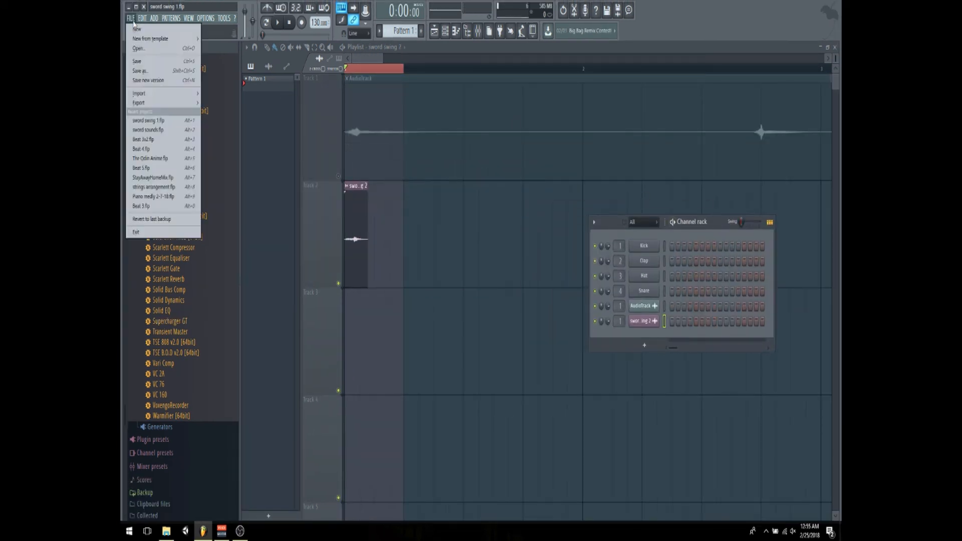
mouse_move(165, 103)
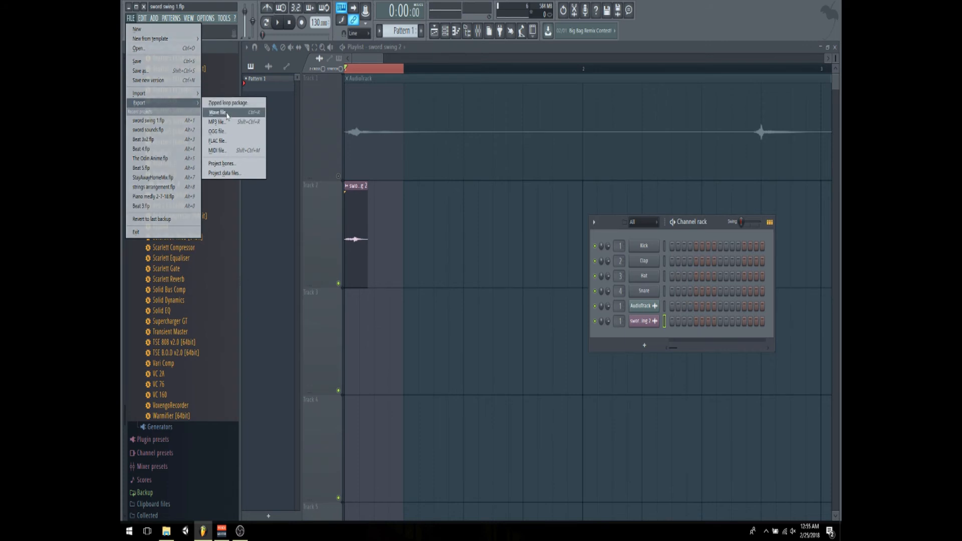
left_click(223, 113)
double_click(233, 79)
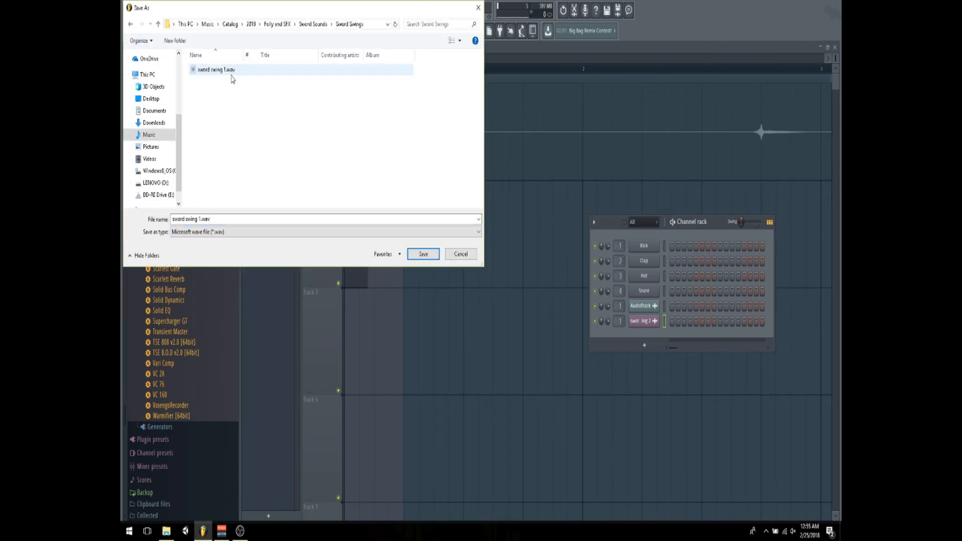
left_click(203, 219)
left_click(203, 219)
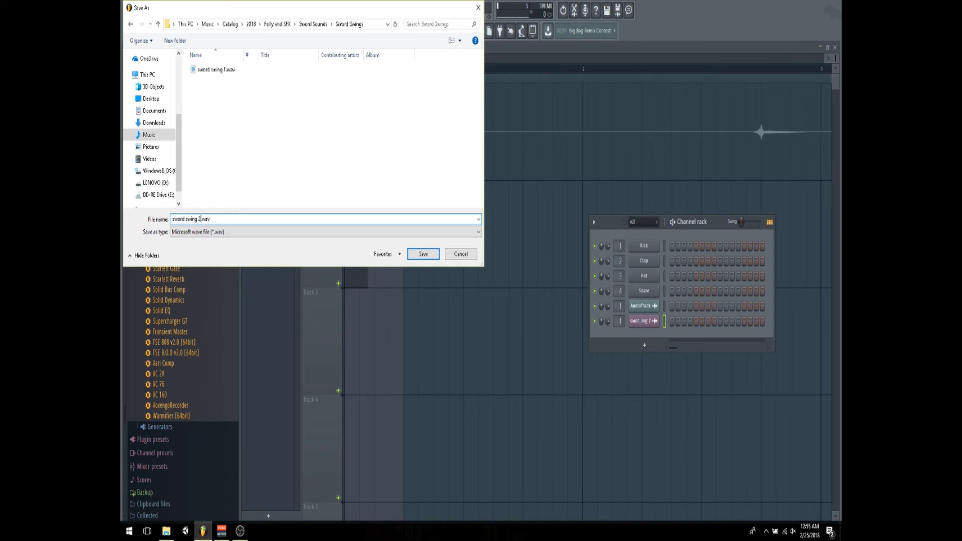
key("Return")
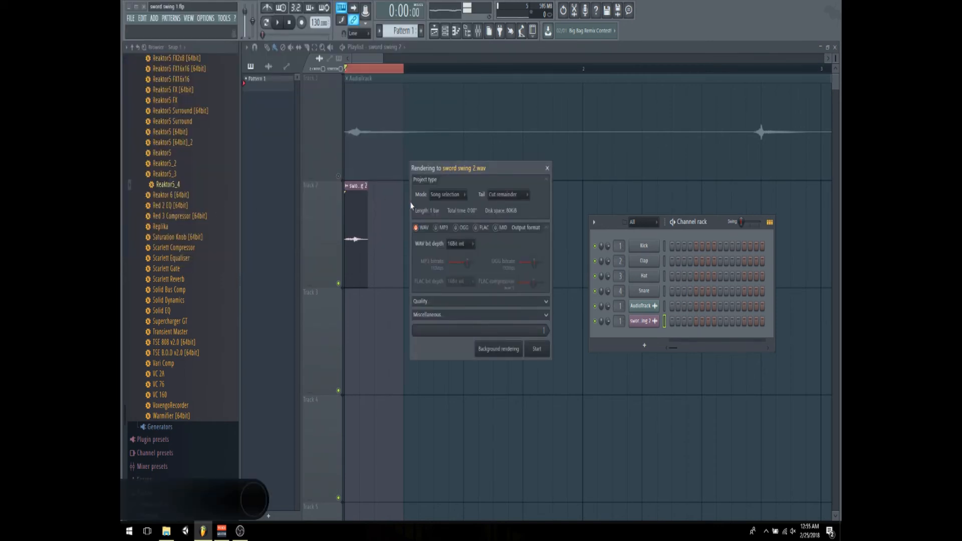
left_click(437, 228)
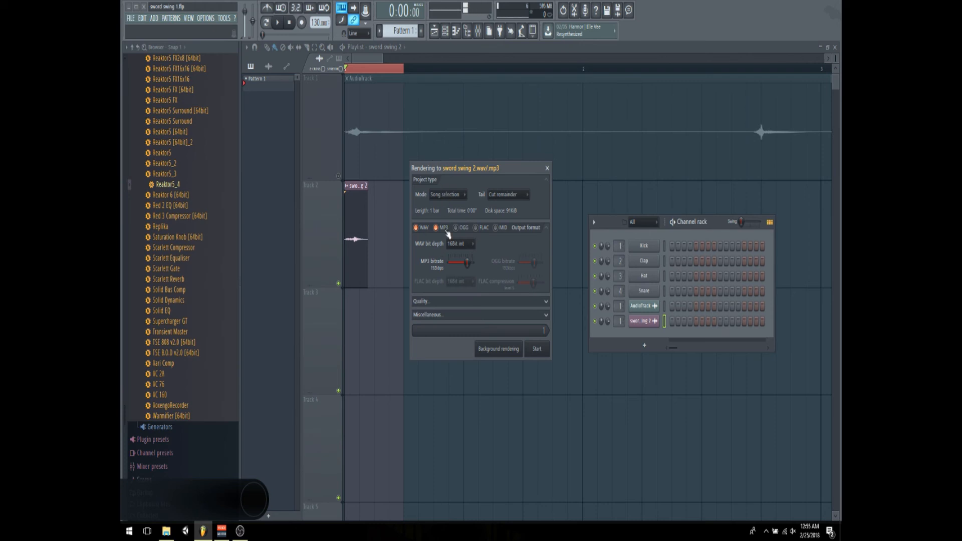
left_click(545, 354)
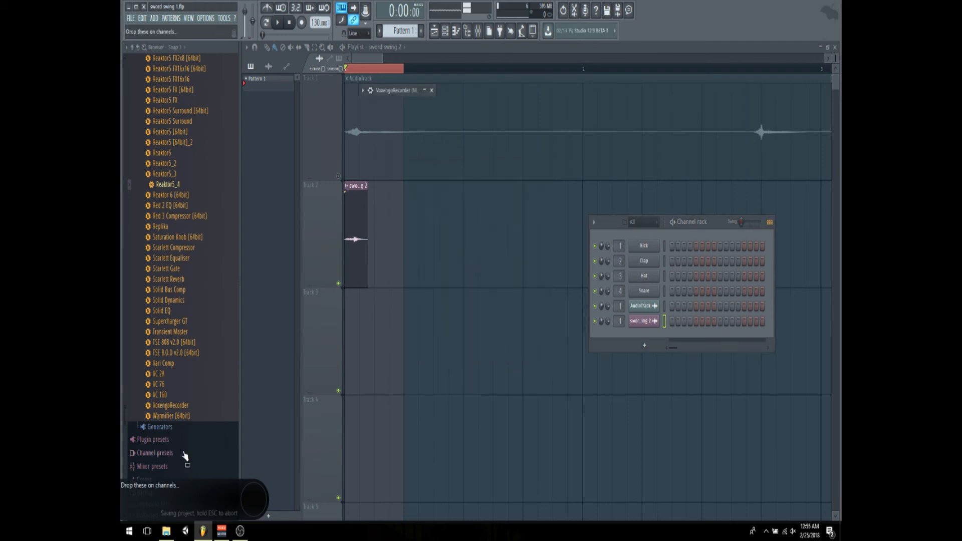